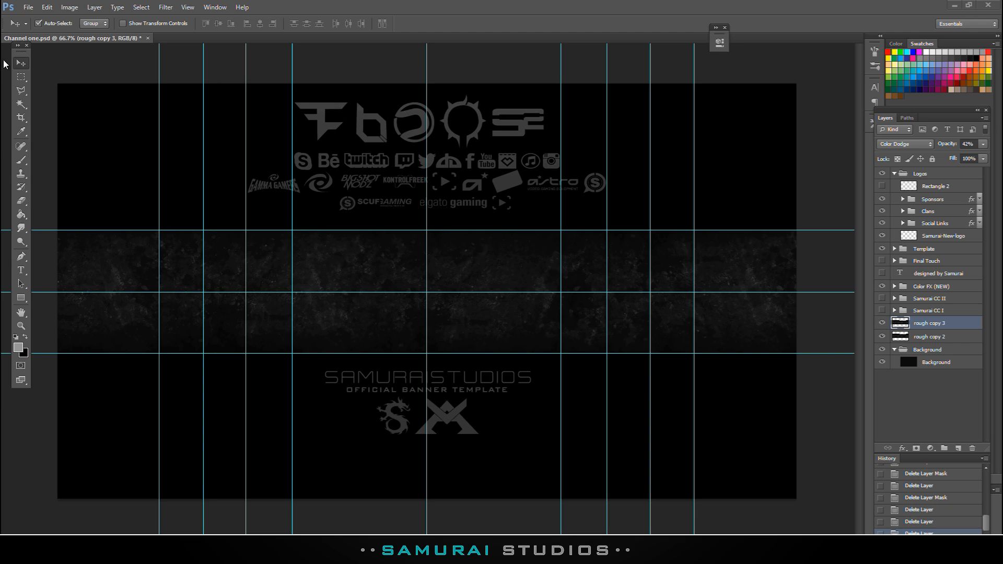
Place the Devious0001 render from the 2013 Summer folder inside Renders into the banner document.
{"action": "left_click", "coordinate": [28, 7]}
{"action": "left_click", "coordinate": [49, 177]}
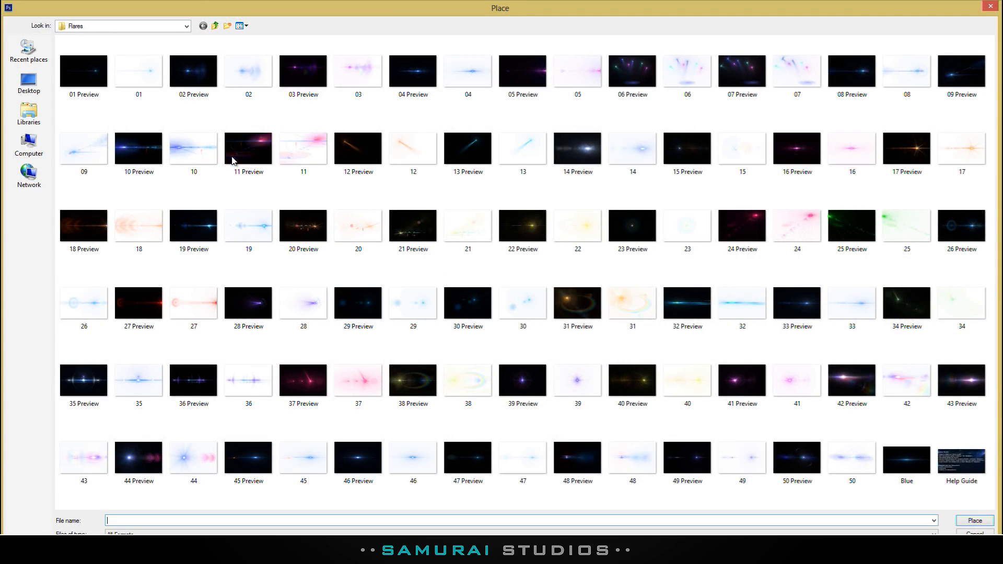
{"action": "left_click", "coordinate": [214, 25]}
{"action": "left_click", "coordinate": [214, 25]}
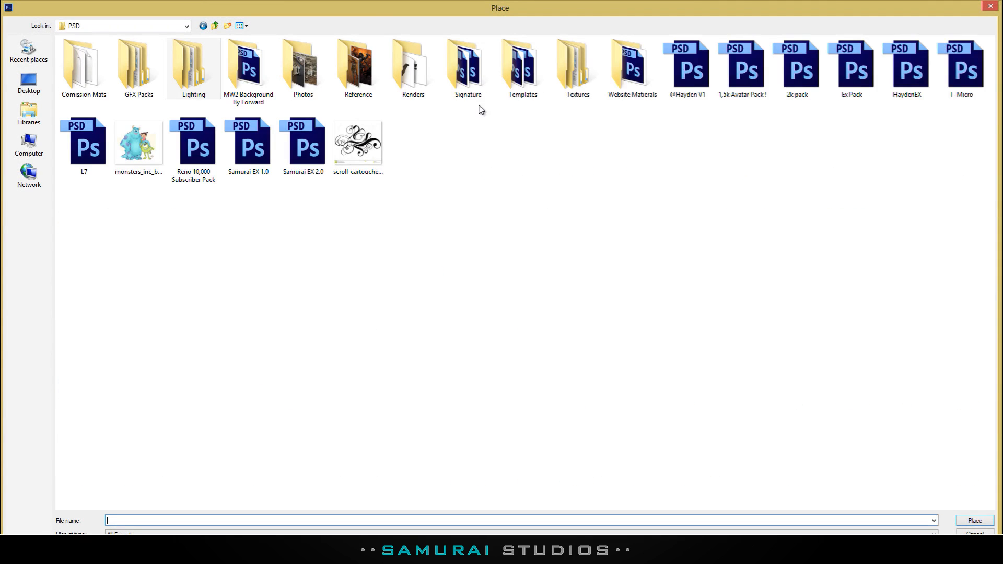
{"action": "double_click", "coordinate": [431, 82]}
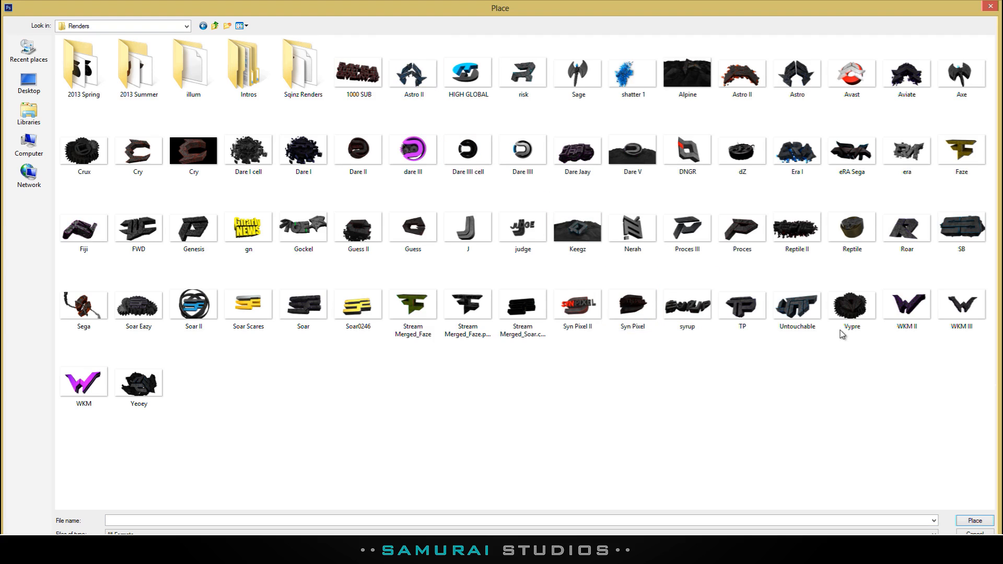
{"action": "left_click", "coordinate": [852, 229]}
{"action": "left_click", "coordinate": [249, 227]}
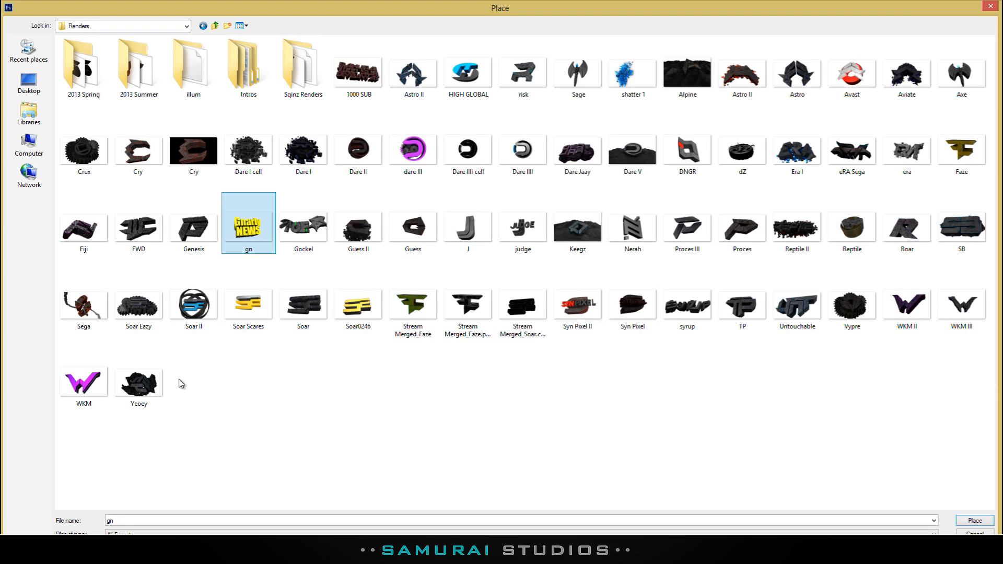
{"action": "double_click", "coordinate": [144, 76]}
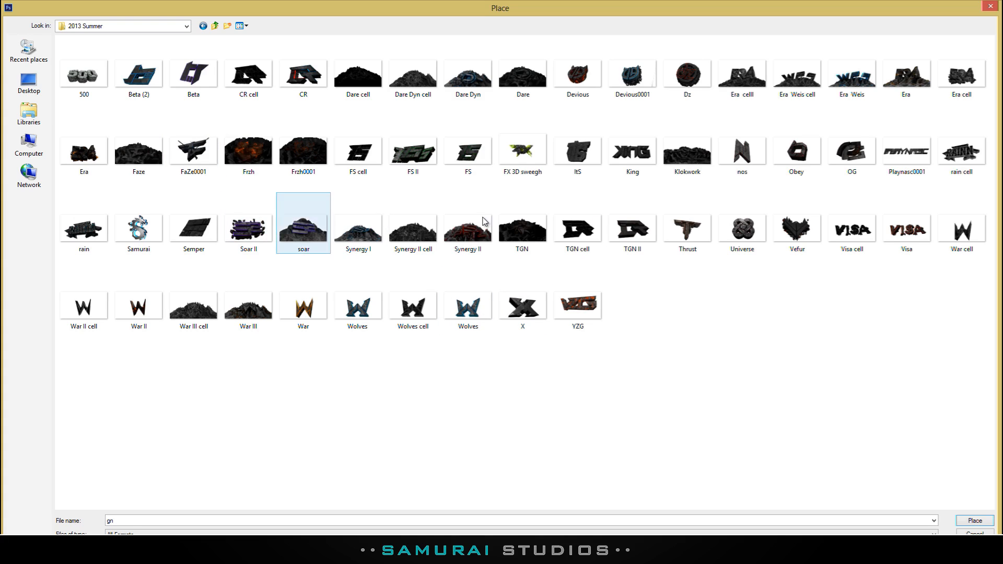
{"action": "left_click", "coordinate": [630, 84]}
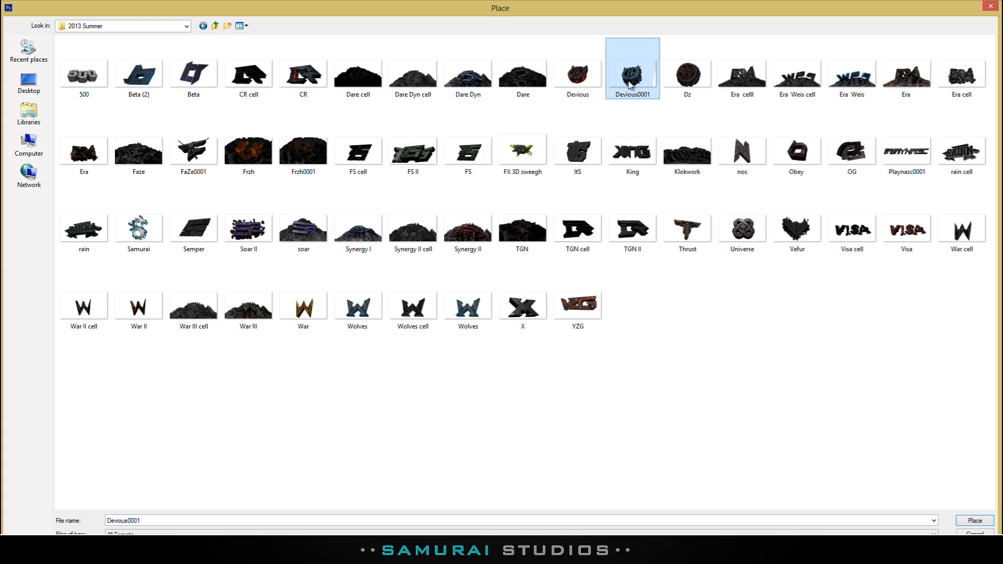
{"action": "double_click", "coordinate": [631, 78]}
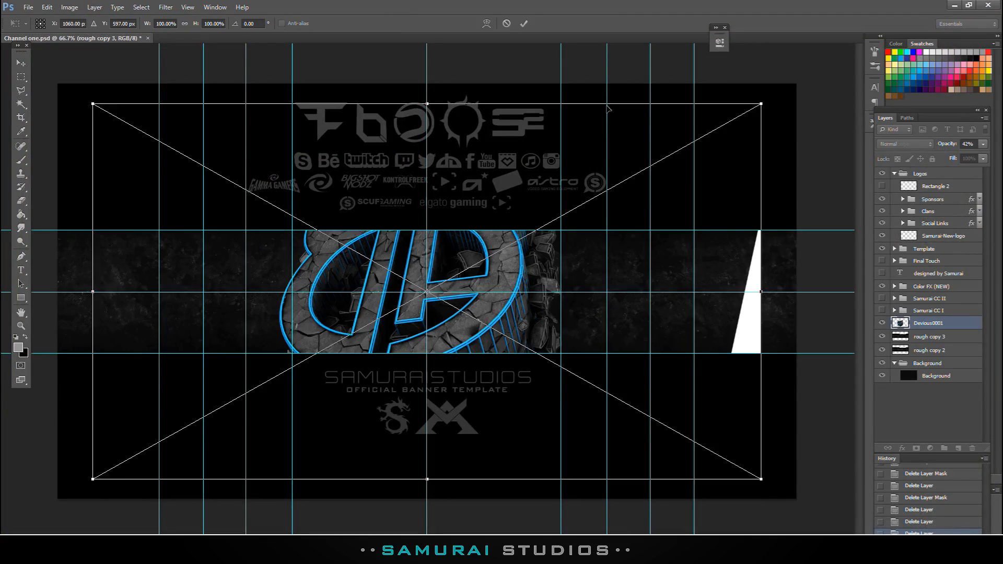
Scale the placed render to about 67% width and 63% height, centre it in the banner strip and commit the placement.
{"action": "left_click_drag", "start_coordinate": [760, 104], "coordinate": [544, 243]}
{"action": "left_click_drag", "start_coordinate": [416, 343], "coordinate": [543, 279]}
{"action": "left_click", "coordinate": [20, 68]}
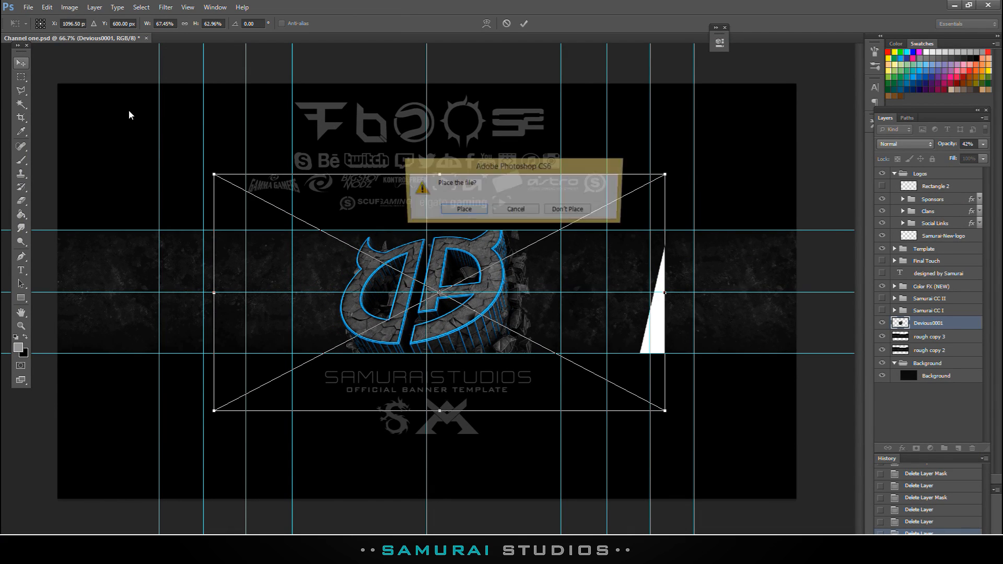
{"action": "left_click", "coordinate": [461, 211]}
Rasterize the Devious0001 layer and erase the white wedge at the render's right edge.
{"action": "left_click", "coordinate": [21, 202]}
{"action": "left_click", "coordinate": [530, 190]}
{"action": "left_click", "coordinate": [488, 216]}
{"action": "mouse_move", "coordinate": [626, 354]}
{"action": "left_mouse_down"}
{"action": "mouse_move", "coordinate": [656, 216]}
{"action": "mouse_move", "coordinate": [651, 97]}
{"action": "left_mouse_up"}
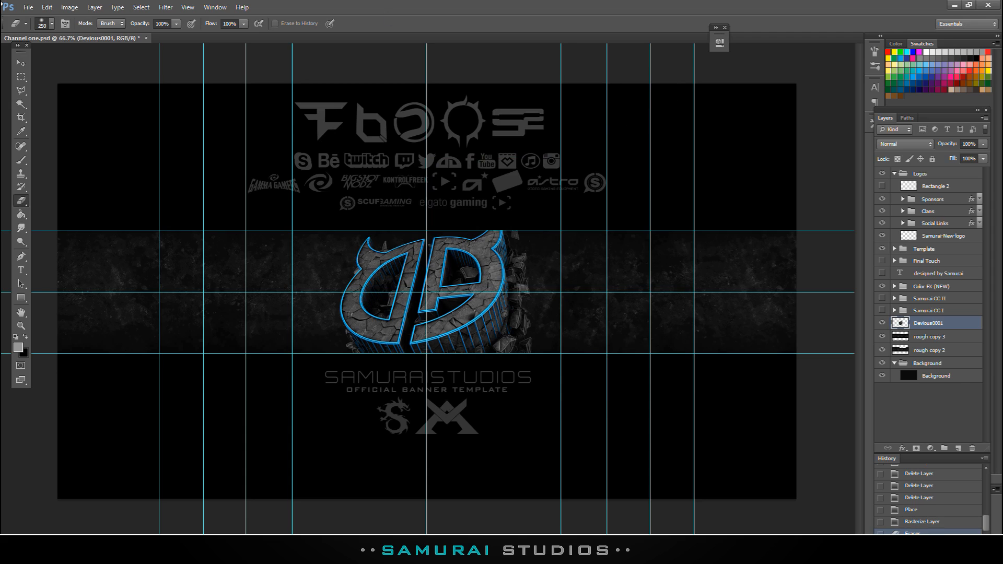
Nudge the Devious0001 logo horizontally and slightly upward to fine-tune its centring in the banner strip.
{"action": "left_click", "coordinate": [21, 62]}
{"action": "key", "text": "Right"}
{"action": "key", "text": "Right"}
{"action": "key", "text": "Right"}
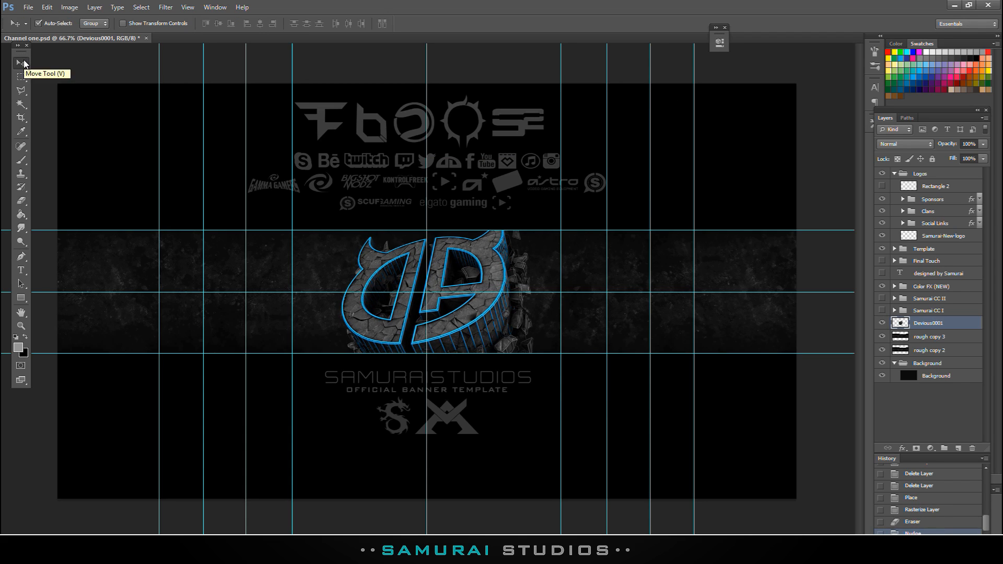
{"action": "key", "text": "Right"}
{"action": "key", "text": "Right"}
{"action": "key", "text": "Right"}
{"action": "key", "text": "Right"}
{"action": "key", "text": "Left"}
{"action": "key", "text": "Left"}
{"action": "key", "text": "Left"}
{"action": "key", "text": "Left"}
{"action": "key", "text": "Left"}
{"action": "key", "text": "Left"}
{"action": "key", "text": "Left"}
{"action": "key", "text": "Left"}
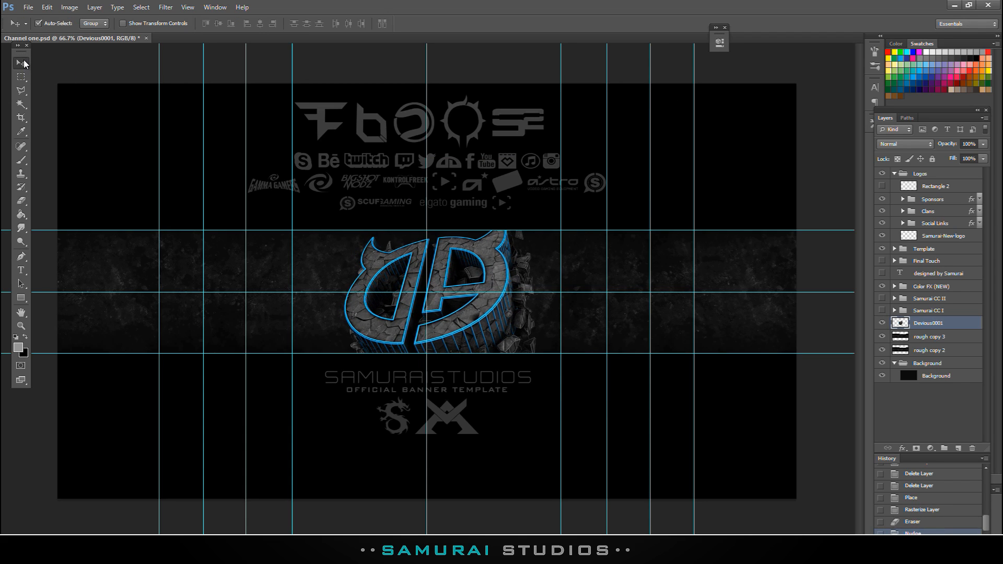
{"action": "key", "text": "Up"}
{"action": "key", "text": "Up"}
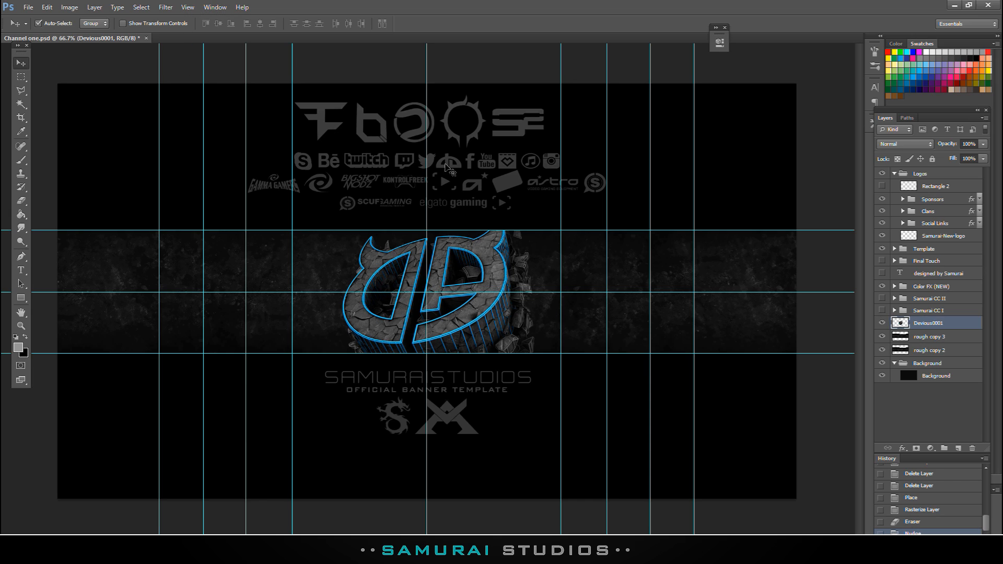
Turn off Extras to hide the guides over the banner.
{"action": "left_click", "coordinate": [188, 7]}
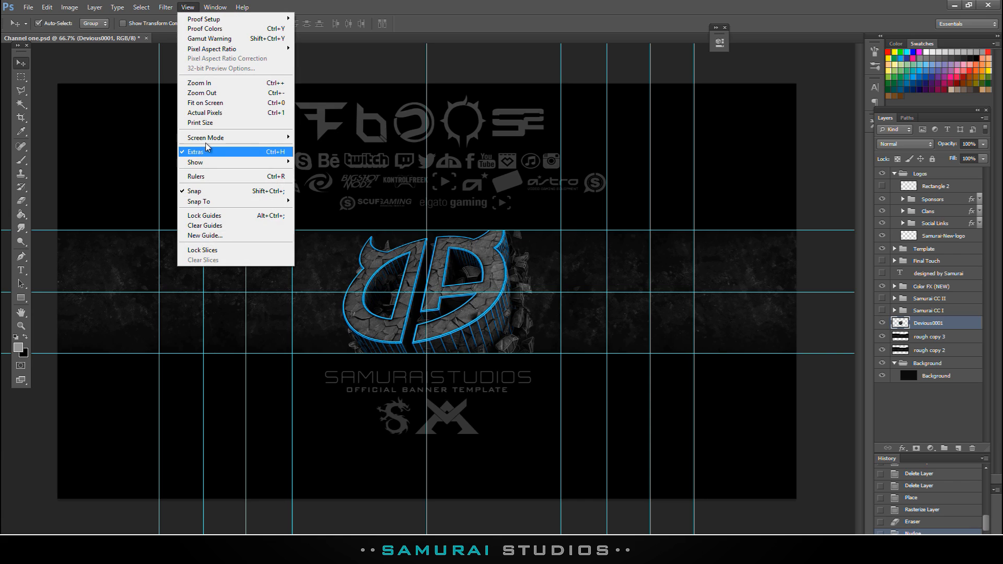
{"action": "left_click", "coordinate": [540, 198]}
{"action": "left_click", "coordinate": [175, 6]}
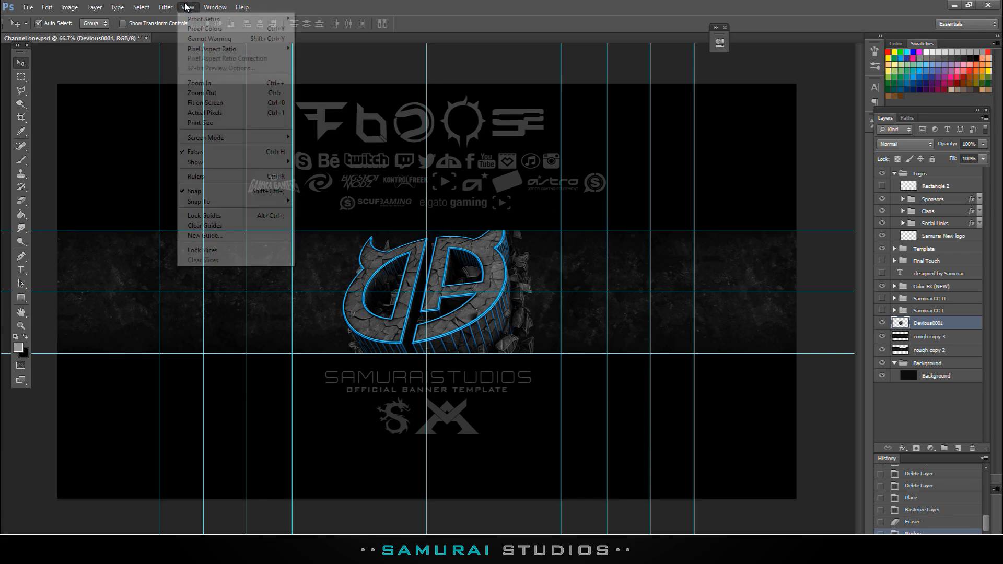
{"action": "left_click", "coordinate": [244, 156]}
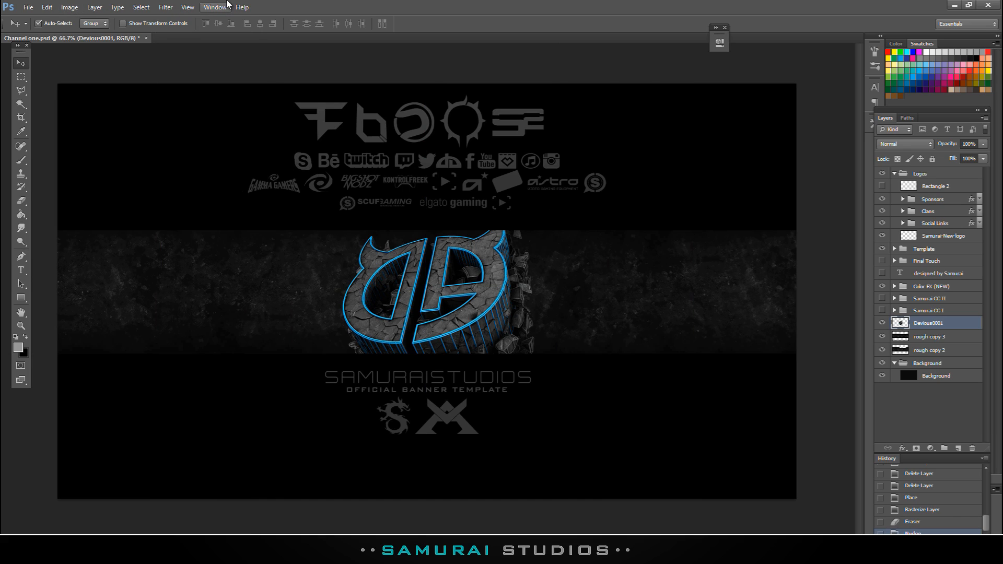
Compare the Samurai CC I and Samurai CC II colour groups on the banner by toggling their visibility.
{"action": "left_click", "coordinate": [882, 311]}
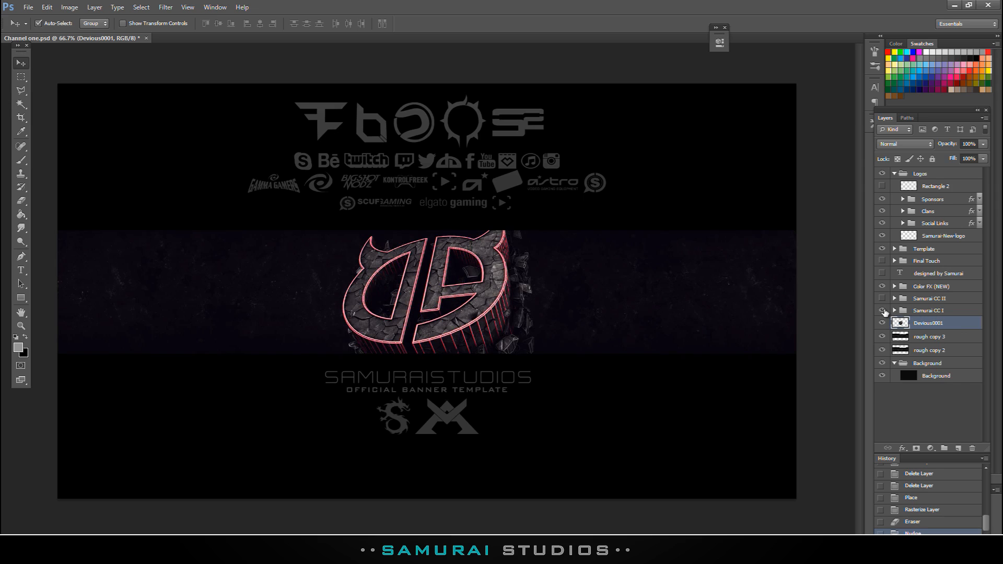
{"action": "left_click", "coordinate": [883, 302]}
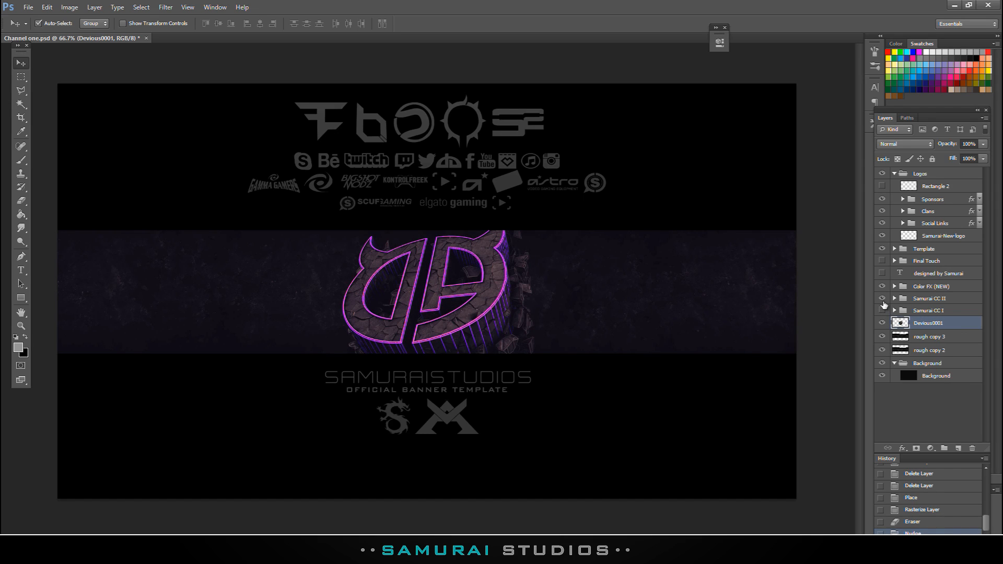
{"action": "left_click", "coordinate": [883, 300]}
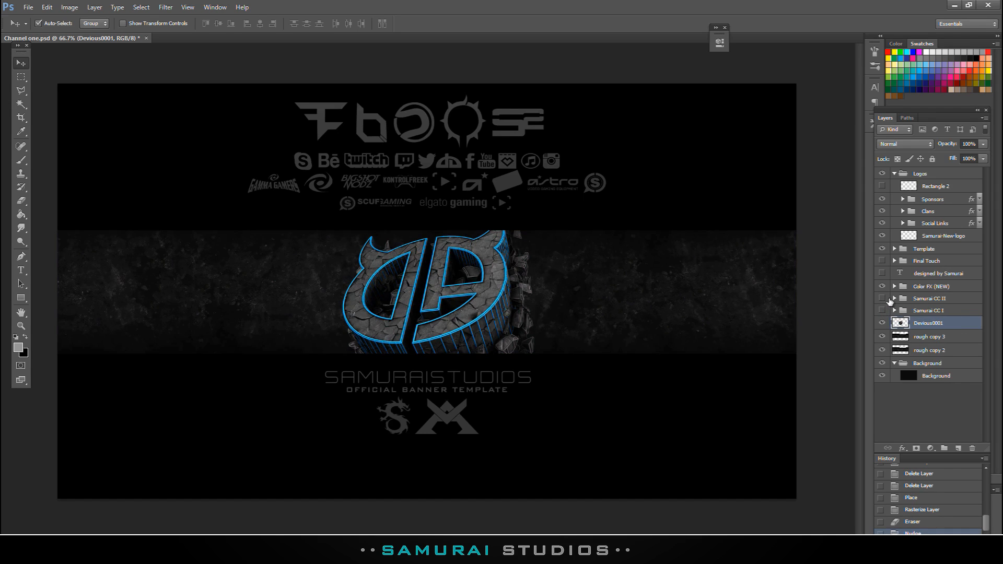
{"action": "left_click", "coordinate": [883, 300]}
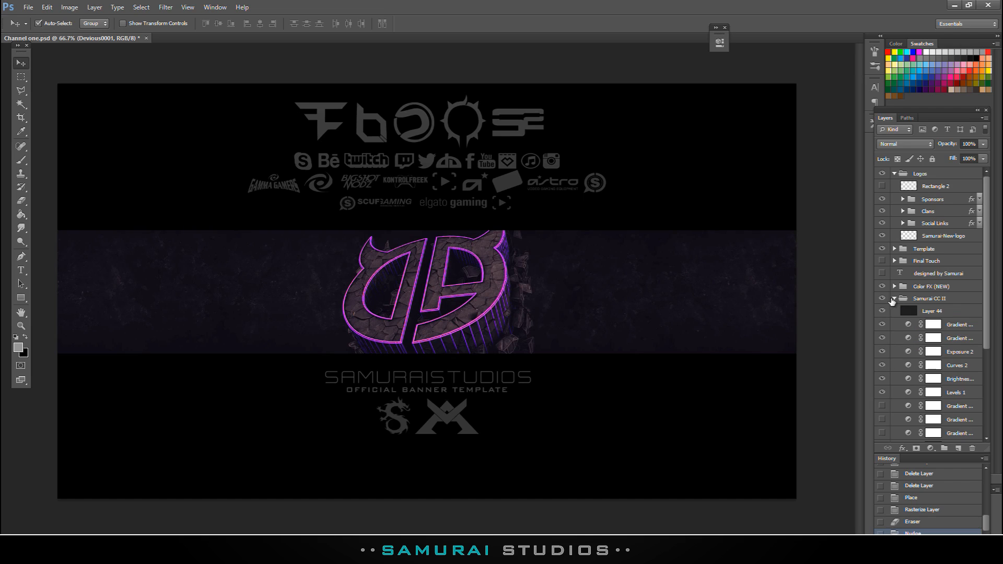
{"action": "left_click", "coordinate": [883, 300]}
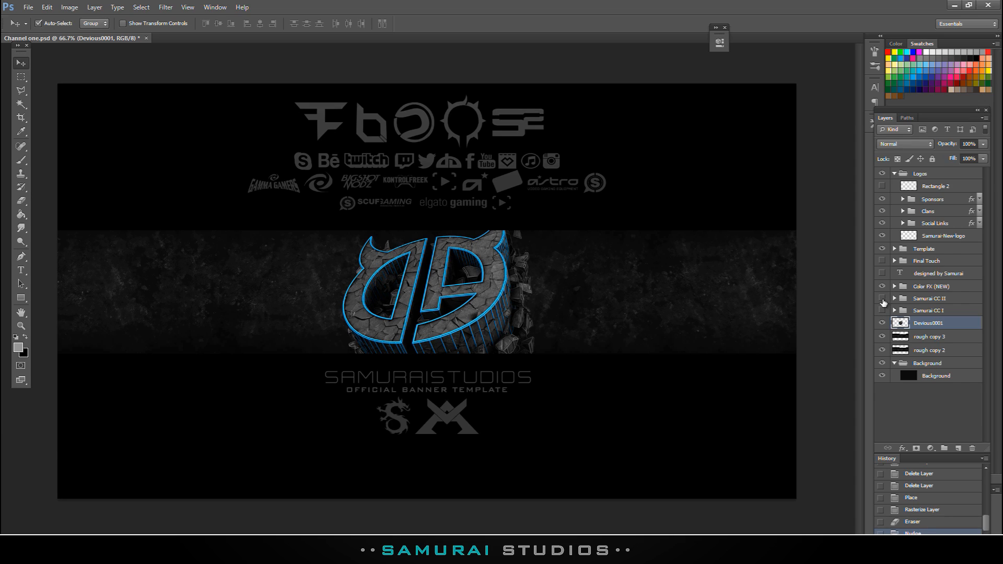
Examine the Samurai CC II group's adjustments by toggling its uppermost gradient layer and Curves 2, leaving the group collapsed and hidden.
{"action": "left_click", "coordinate": [882, 299]}
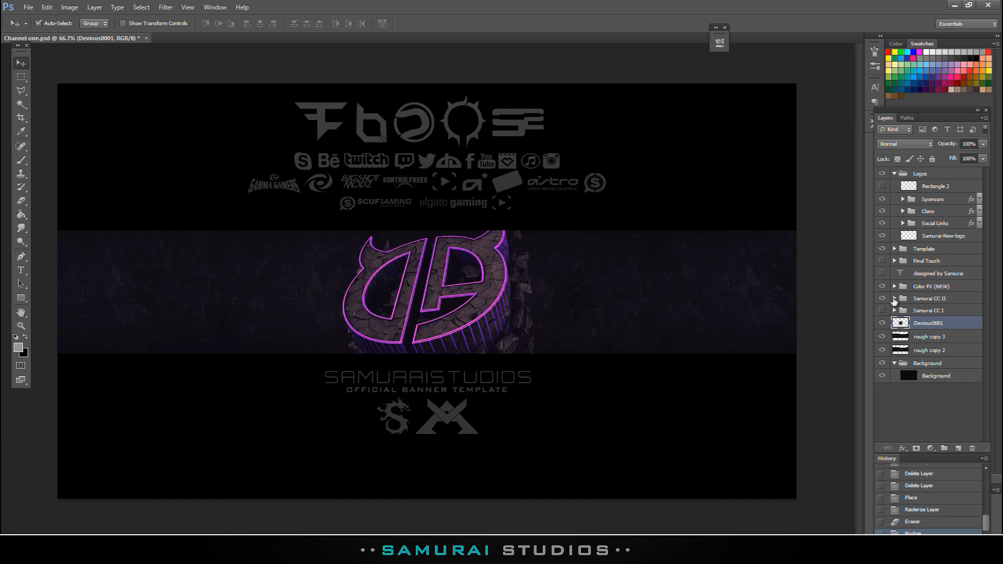
{"action": "left_click", "coordinate": [894, 299]}
{"action": "left_click", "coordinate": [883, 325]}
{"action": "left_click", "coordinate": [882, 325]}
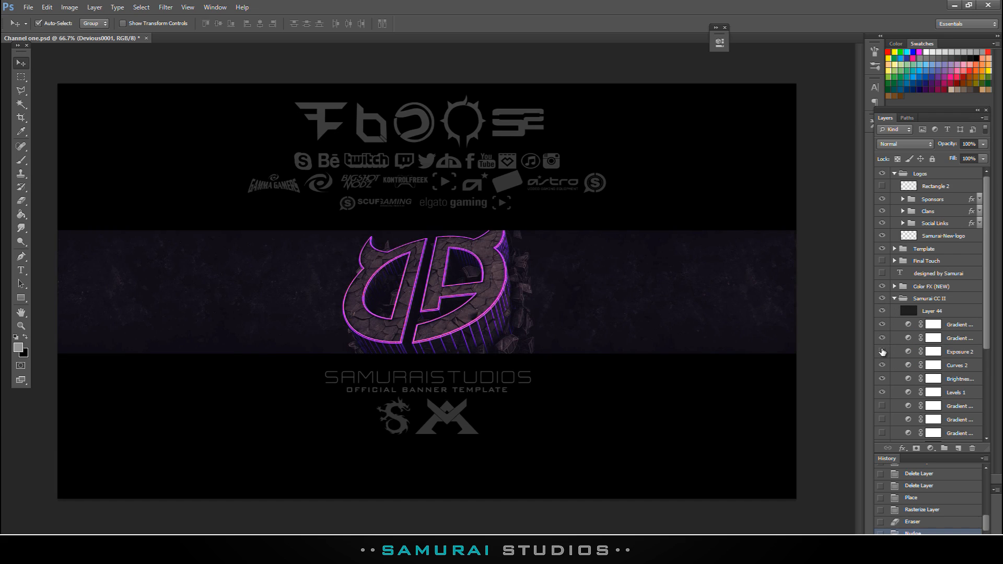
{"action": "left_click", "coordinate": [882, 365]}
{"action": "left_click", "coordinate": [882, 366]}
{"action": "left_click", "coordinate": [893, 300]}
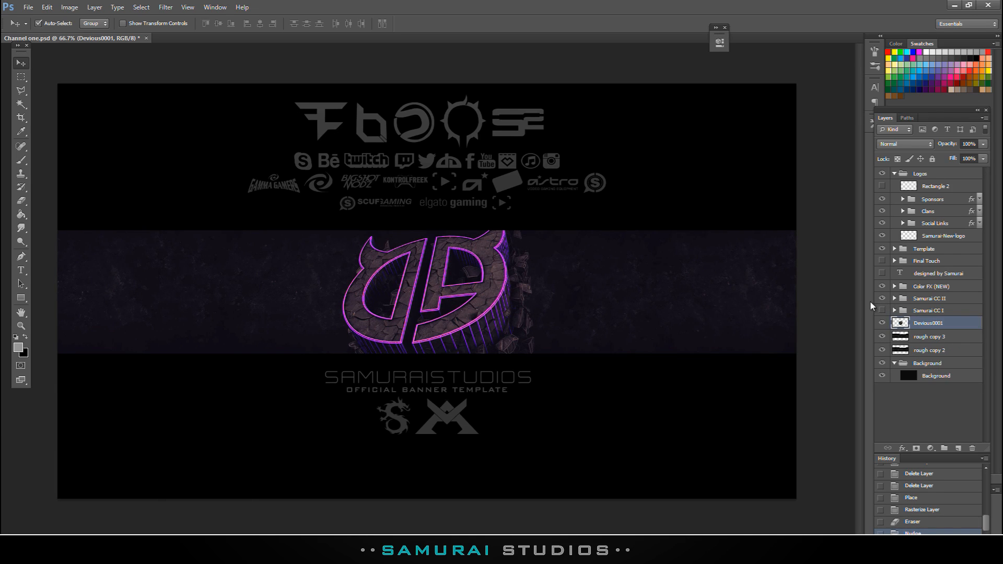
{"action": "left_click", "coordinate": [881, 299]}
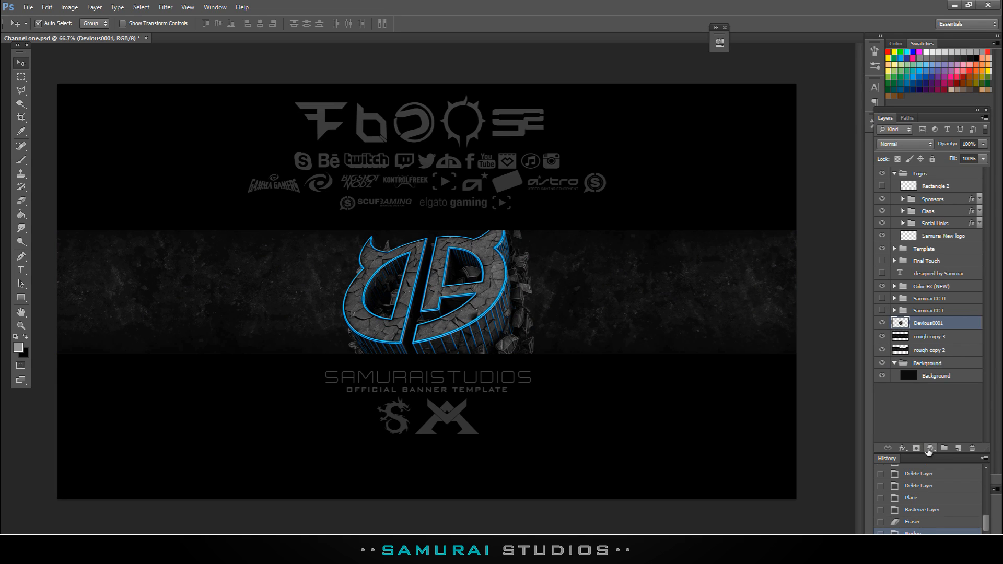
Add a Gradient Map adjustment layer above Devious0001 using the Black, White preset.
{"action": "left_click", "coordinate": [929, 448]}
{"action": "left_click", "coordinate": [933, 430]}
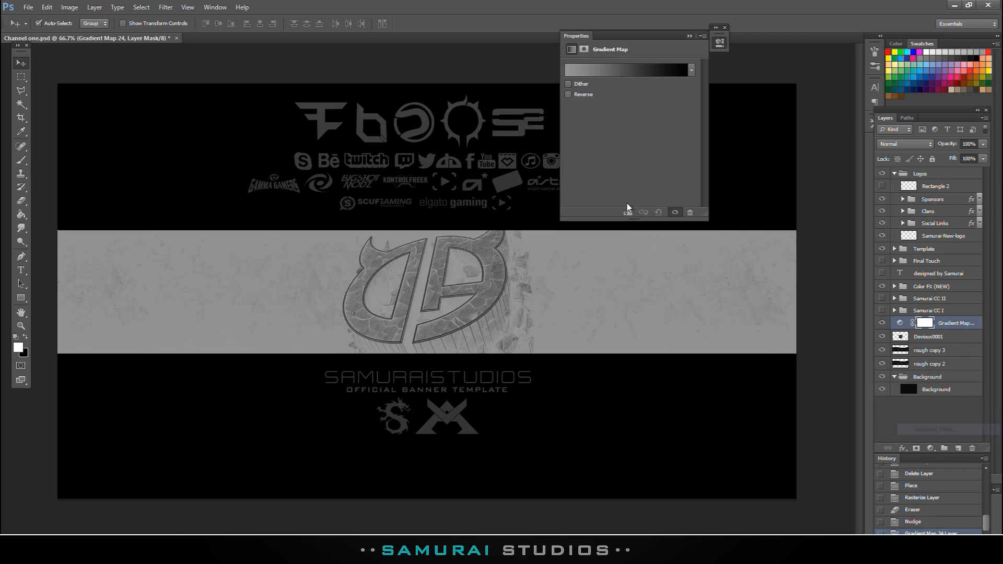
{"action": "left_click", "coordinate": [616, 71]}
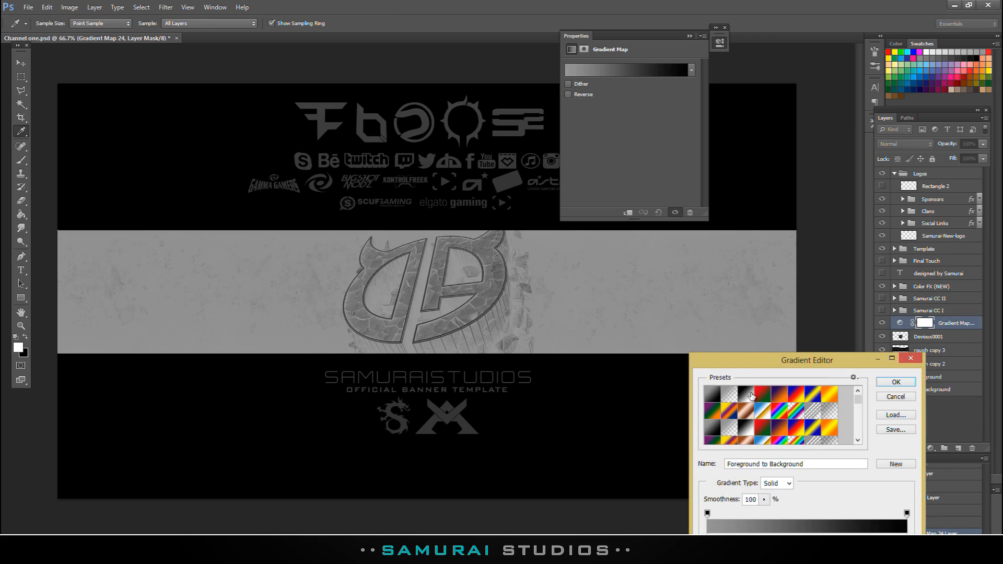
{"action": "left_click", "coordinate": [753, 396]}
{"action": "left_click", "coordinate": [896, 382]}
{"action": "key", "text": "v"}
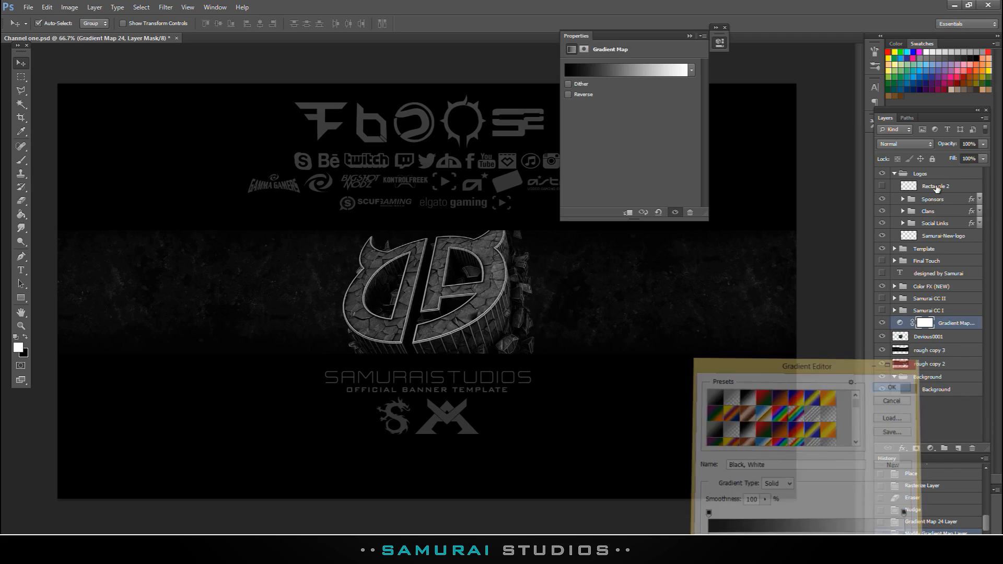
Set the Gradient Map layer's blend mode to Overlay and its opacity to 31%.
{"action": "left_click", "coordinate": [911, 144]}
{"action": "left_click", "coordinate": [887, 280]}
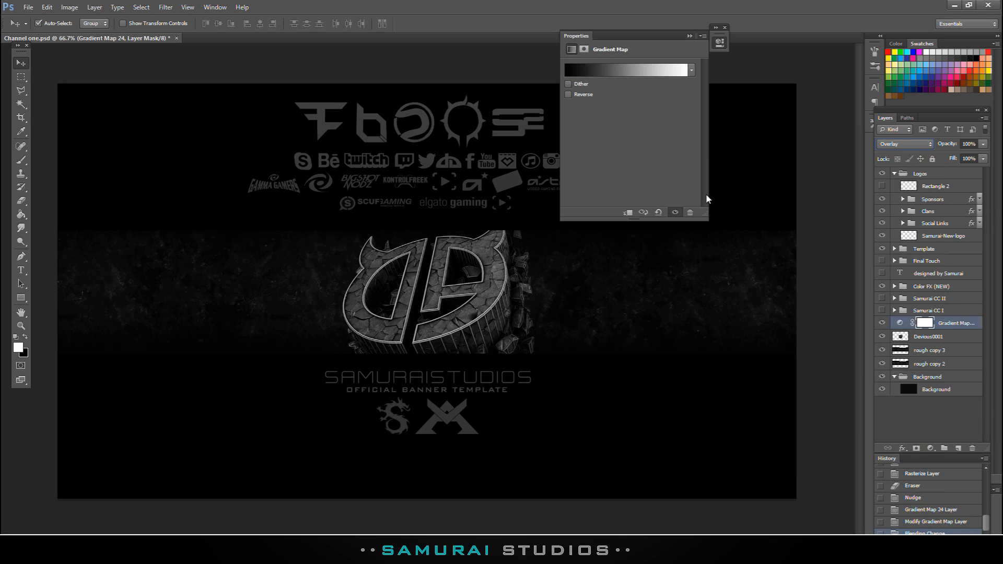
{"action": "left_click", "coordinate": [689, 36]}
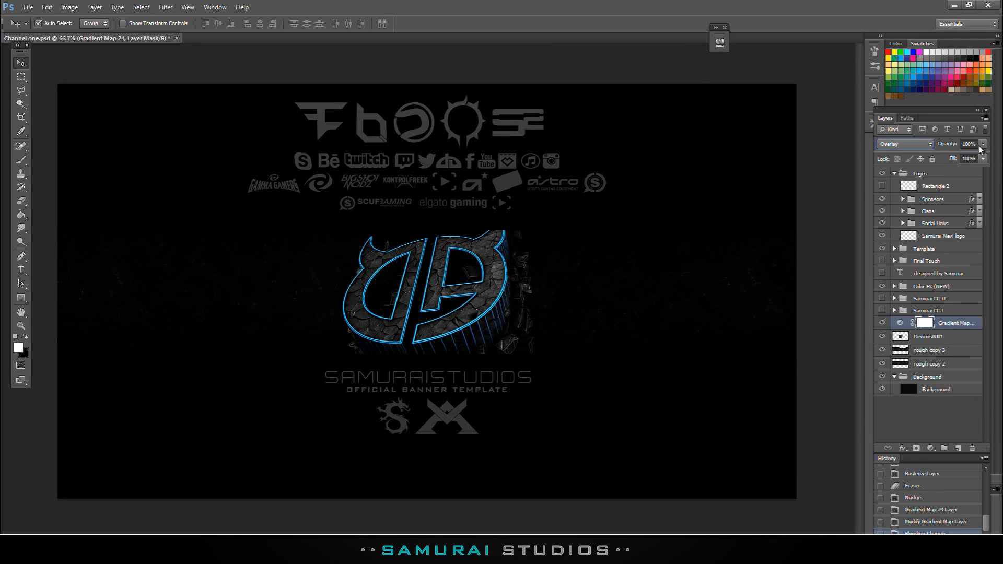
{"action": "left_click", "coordinate": [984, 144]}
{"action": "left_click", "coordinate": [945, 156]}
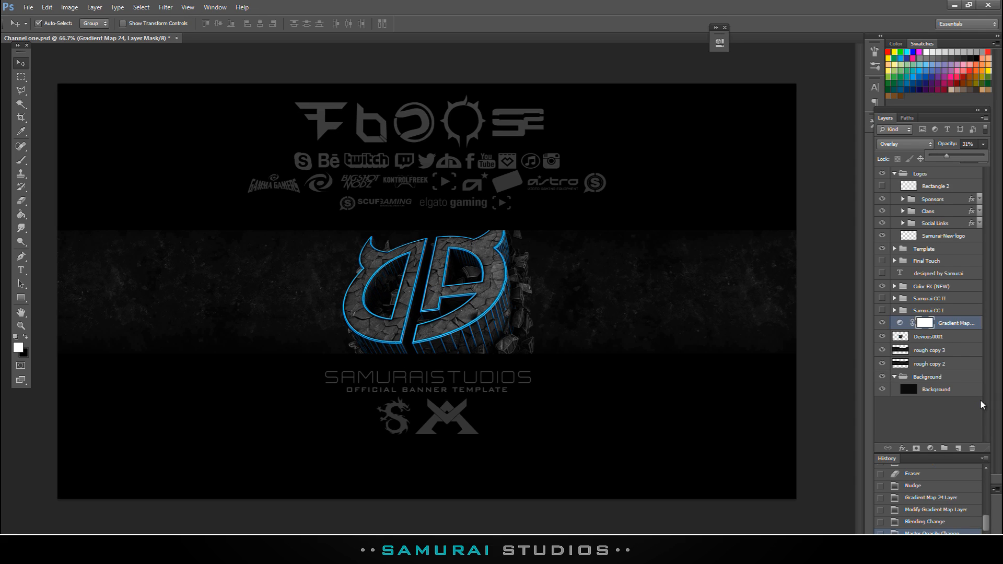
Add a Hue/Saturation adjustment layer above the Gradient Map with saturation set to +31.
{"action": "left_click", "coordinate": [930, 448]}
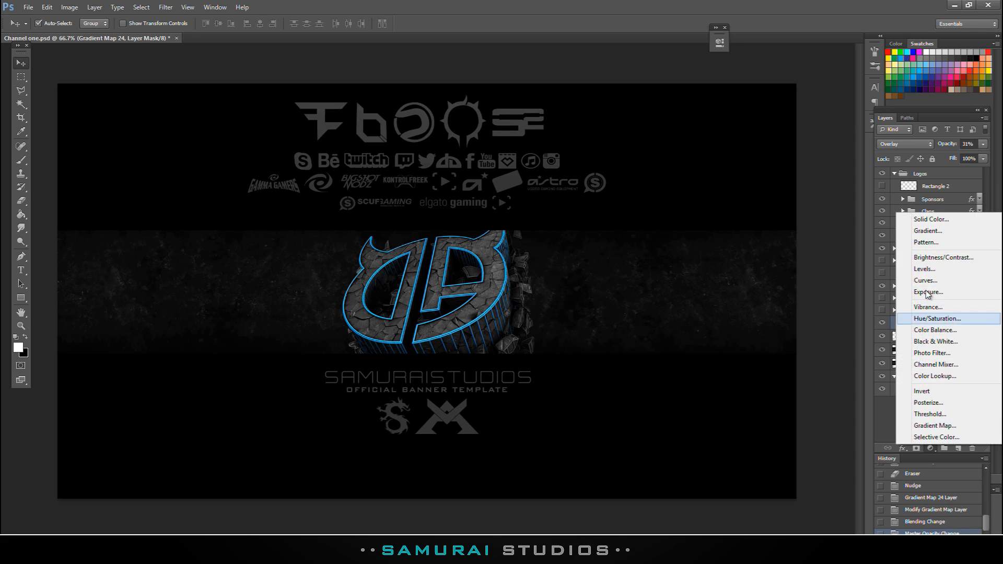
{"action": "left_click", "coordinate": [936, 319]}
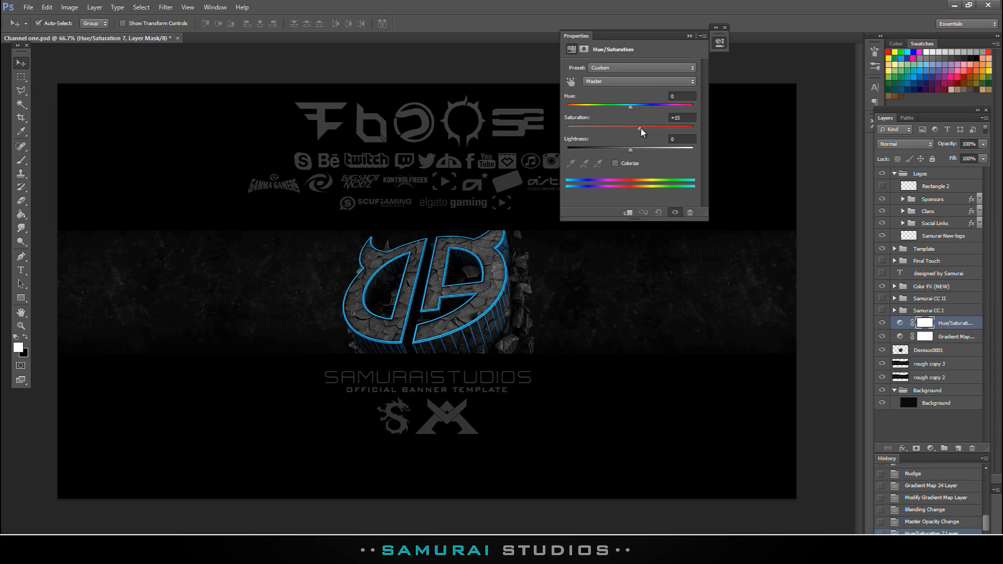
{"action": "left_click_drag", "start_coordinate": [650, 131], "coordinate": [650, 131]}
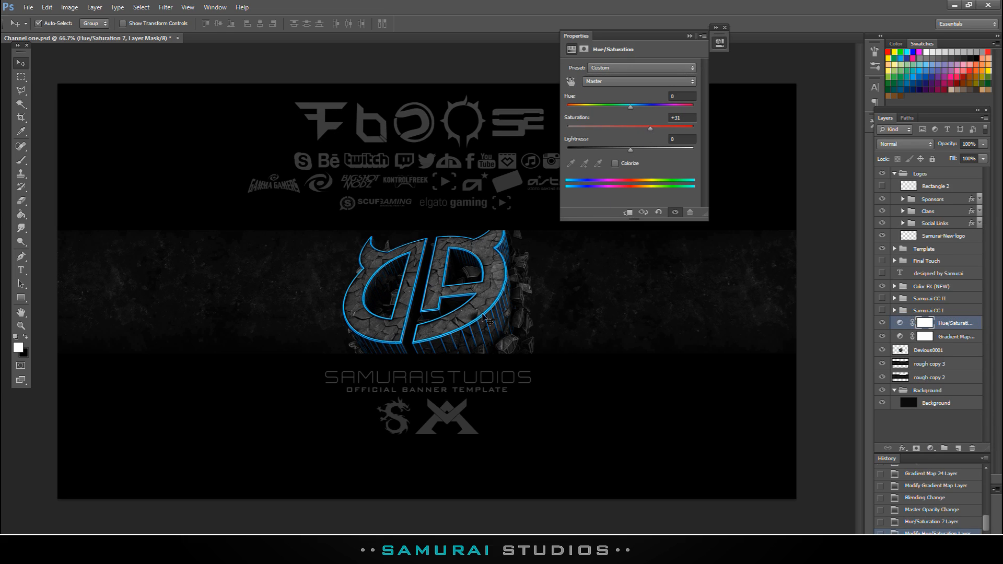
{"action": "left_click", "coordinate": [690, 37]}
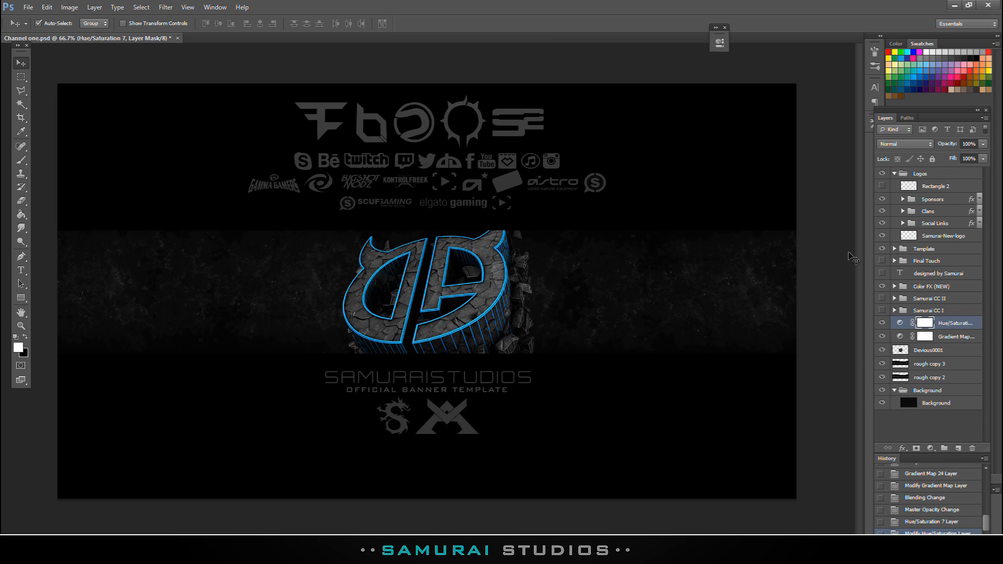
Review the Gradient Map and Hue/Saturation layers' settings, trying a hue shift and resetting the hue to 0.
{"action": "double_click", "coordinate": [899, 337]}
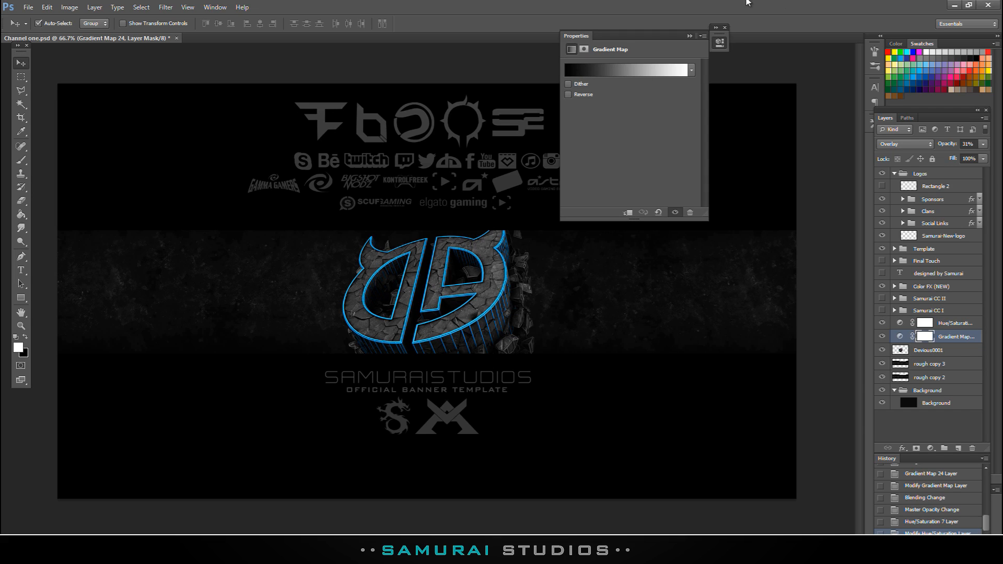
{"action": "left_click", "coordinate": [689, 36]}
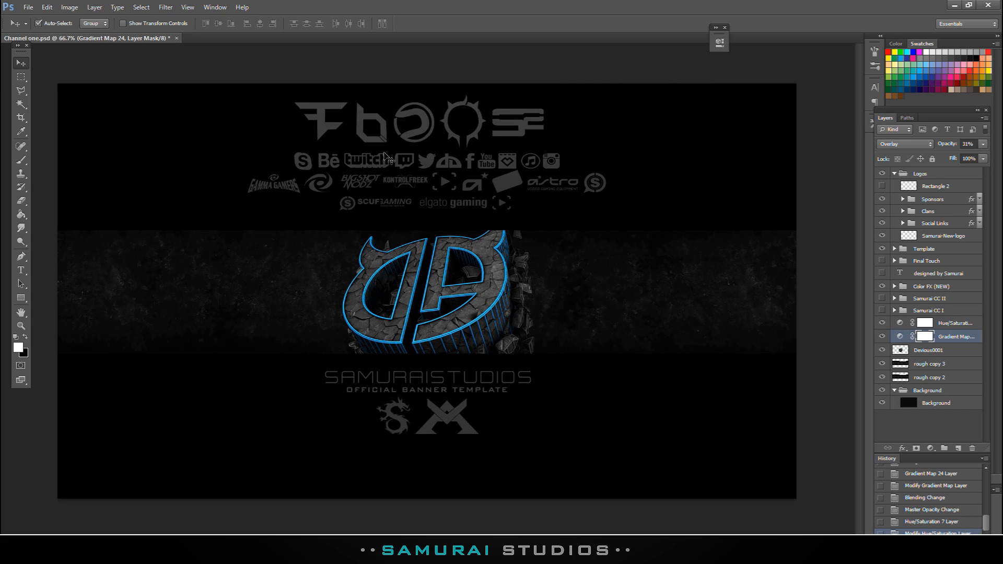
{"action": "double_click", "coordinate": [899, 324]}
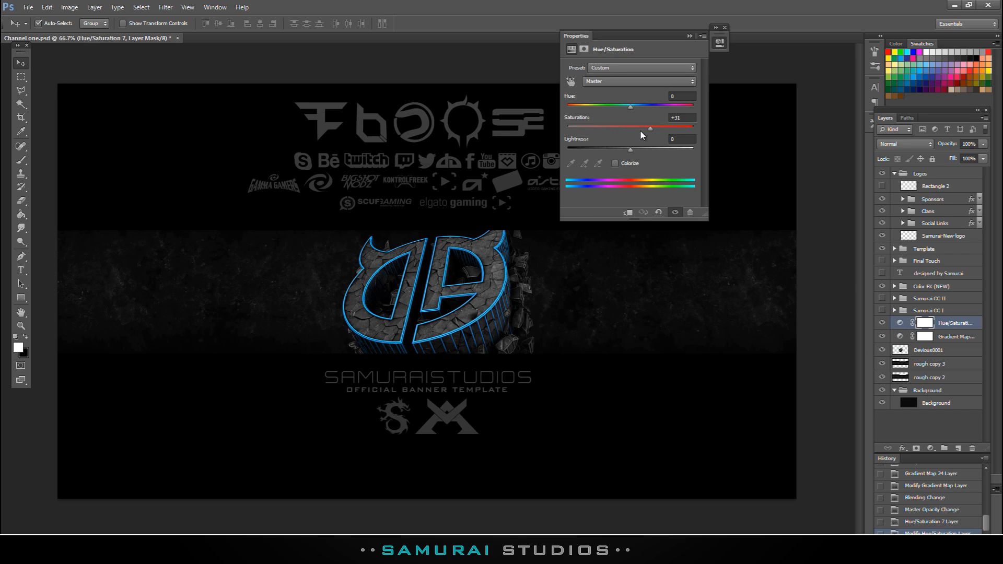
{"action": "mouse_move", "coordinate": [631, 107]}
{"action": "left_mouse_down"}
{"action": "mouse_move", "coordinate": [675, 106]}
{"action": "mouse_move", "coordinate": [639, 107]}
{"action": "left_mouse_up"}
{"action": "double_click", "coordinate": [681, 96]}
{"action": "type", "text": "0"}
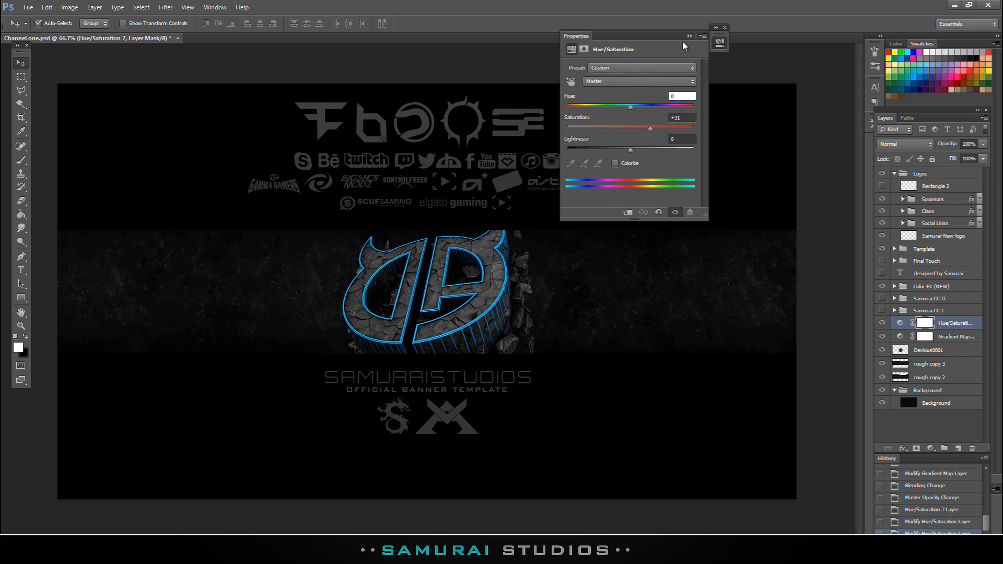
{"action": "left_click", "coordinate": [689, 35]}
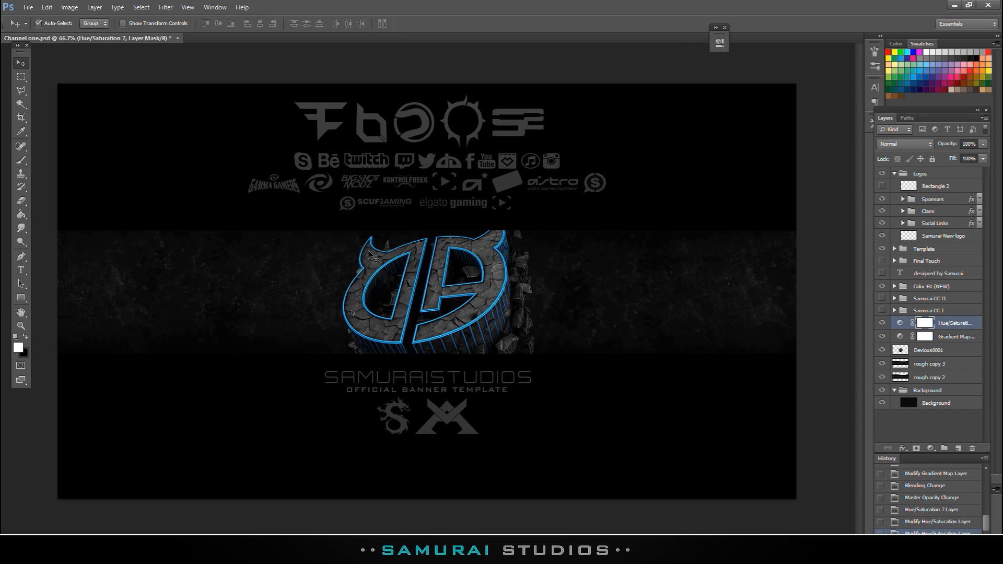
Add a second Gradient Map adjustment layer above the Hue/Saturation layer using the Vintage10 preset.
{"action": "left_click", "coordinate": [930, 448]}
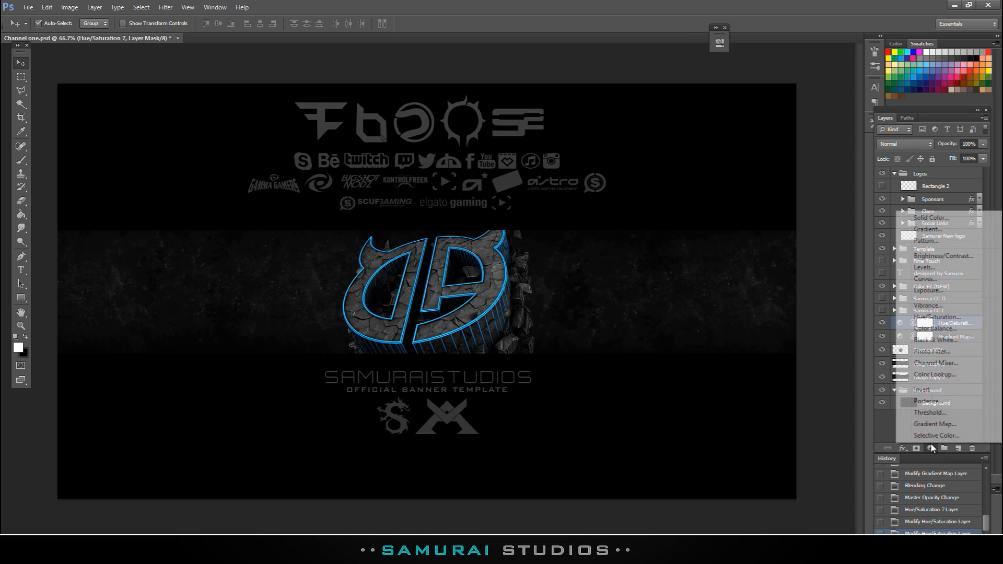
{"action": "left_click", "coordinate": [935, 423]}
{"action": "left_click", "coordinate": [604, 71]}
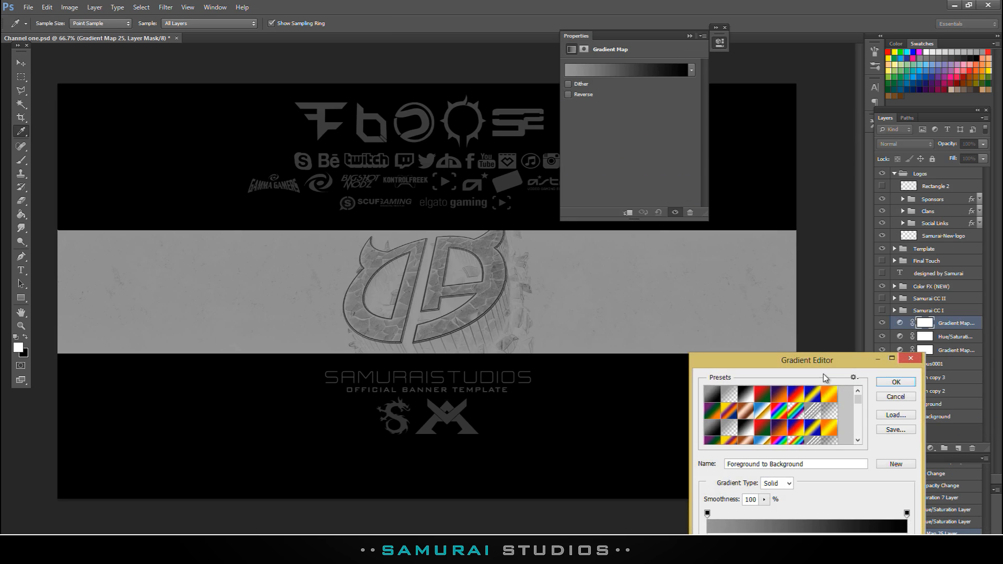
{"action": "scroll", "coordinate": [861, 399], "scroll_direction": "down", "scroll_amount": 10}
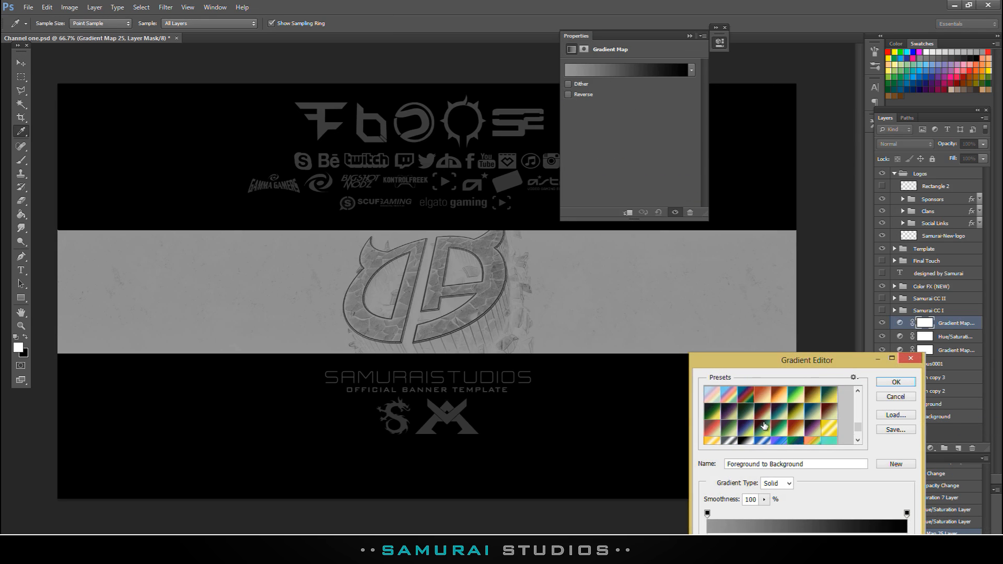
{"action": "left_click", "coordinate": [782, 423]}
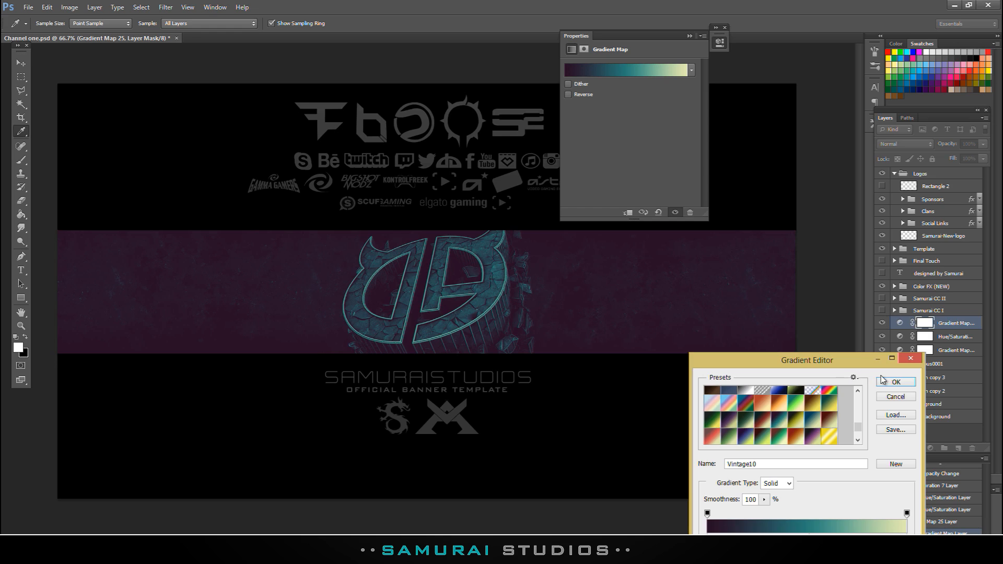
{"action": "left_click", "coordinate": [888, 383]}
Set the Vintage10 Gradient Map layer's blend mode to Hue and collapse its properties.
{"action": "left_click", "coordinate": [890, 144]}
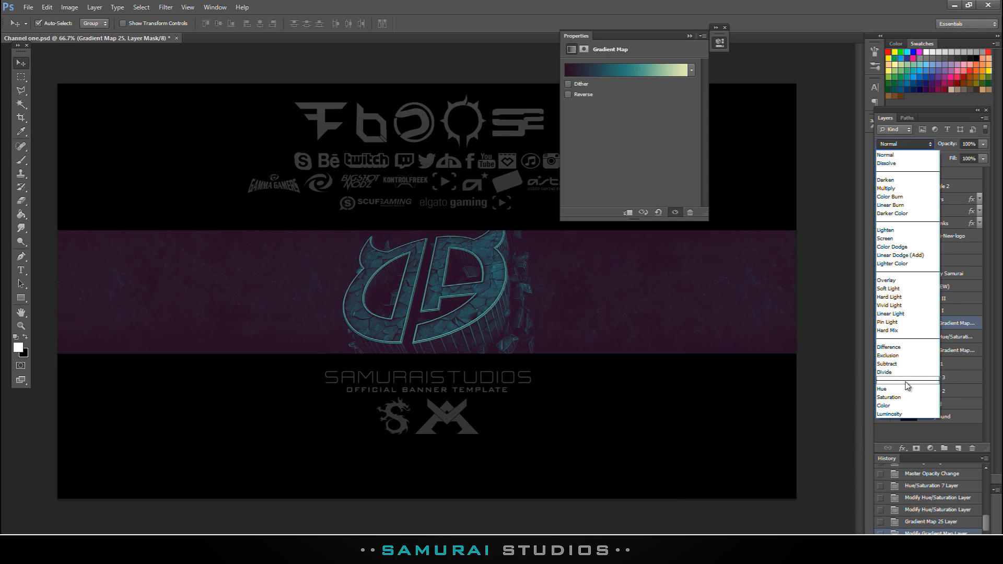
{"action": "left_click", "coordinate": [900, 391]}
{"action": "left_click", "coordinate": [689, 31]}
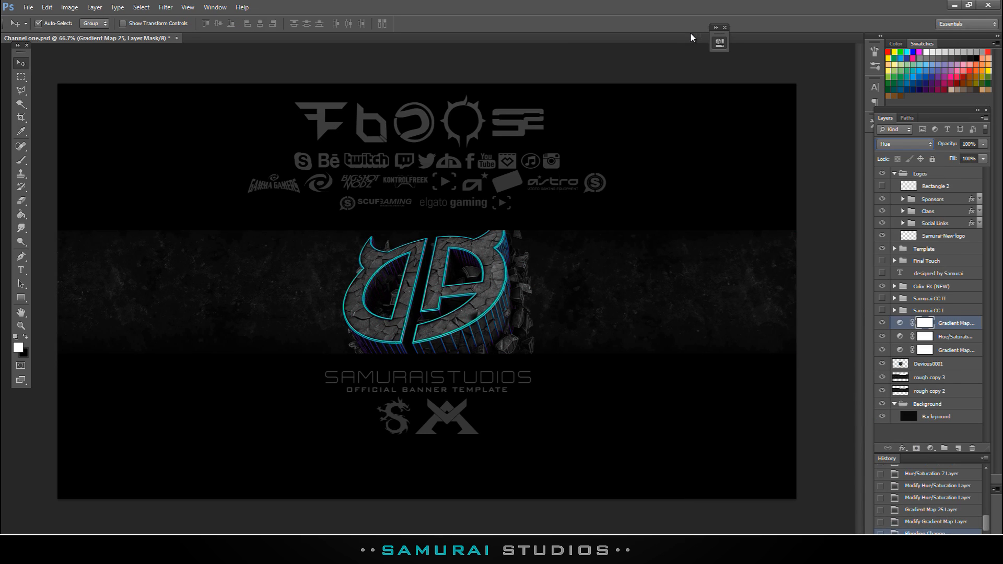
Place the 27 Preview flare image from the Flares folder inside Lighting directly above the Devious0001 layer.
{"action": "left_click", "coordinate": [914, 366]}
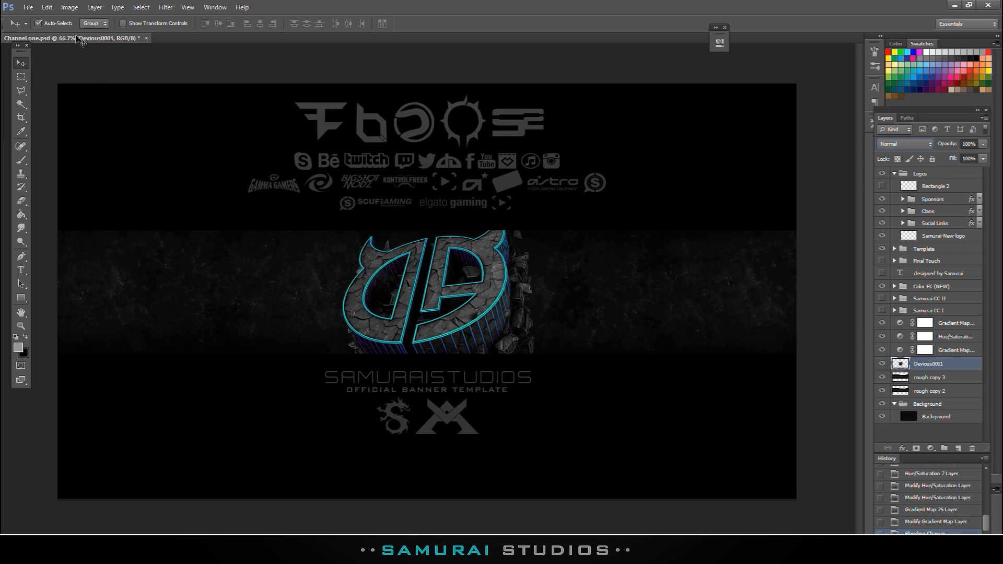
{"action": "left_click", "coordinate": [29, 6]}
{"action": "left_click", "coordinate": [39, 179]}
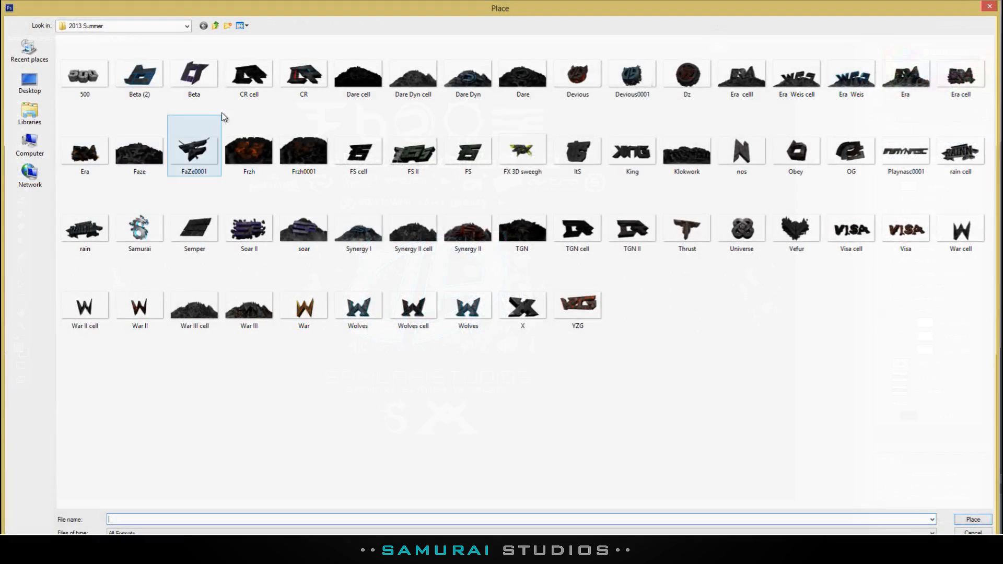
{"action": "left_click", "coordinate": [217, 26]}
{"action": "left_click", "coordinate": [216, 26]}
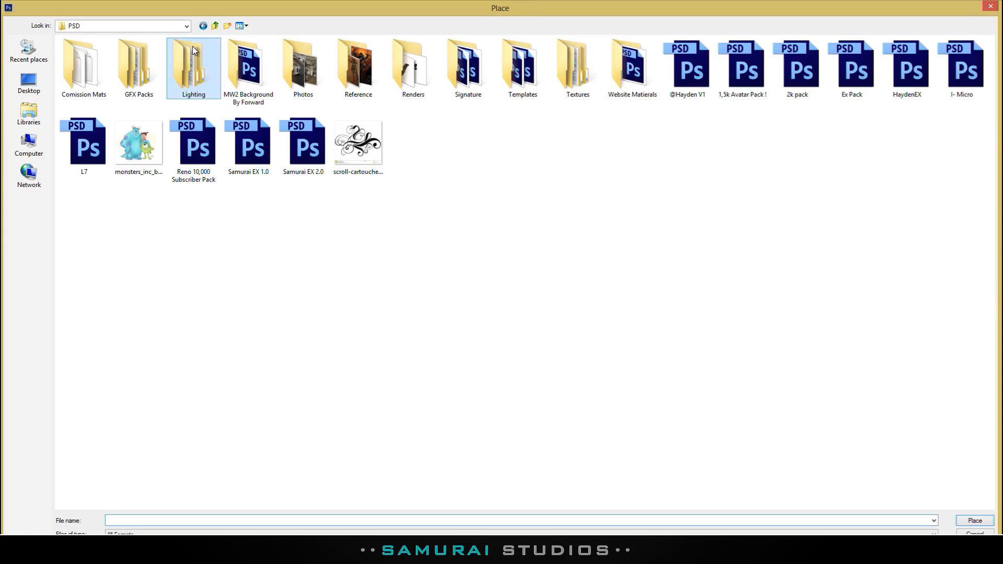
{"action": "double_click", "coordinate": [193, 65]}
{"action": "double_click", "coordinate": [124, 70]}
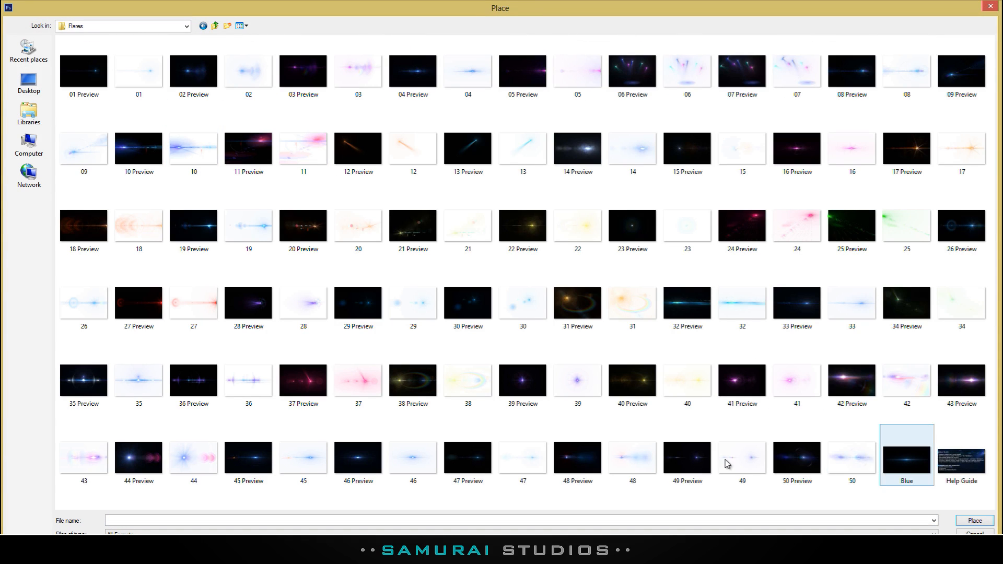
{"action": "double_click", "coordinate": [141, 299]}
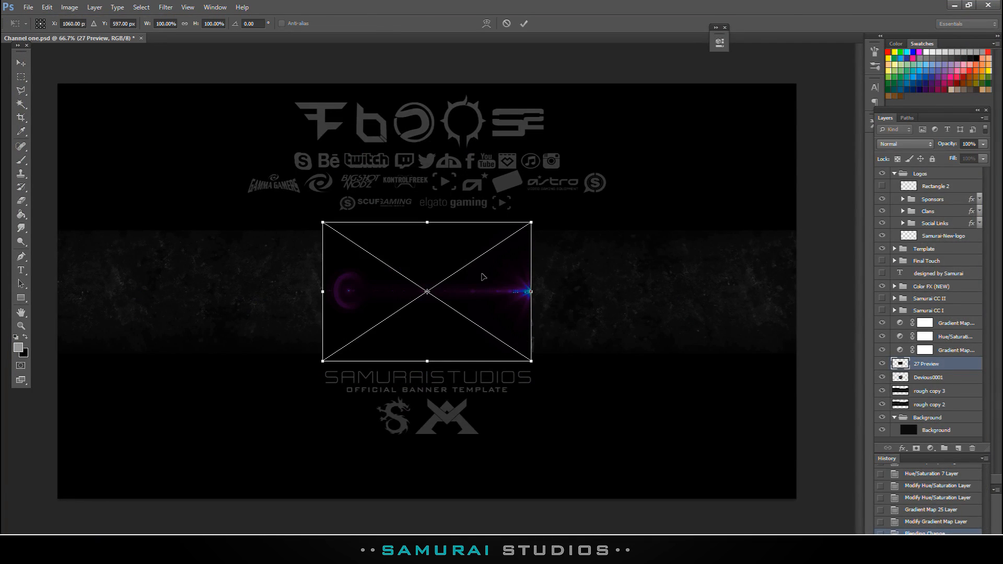
Stretch the flare to 223% width, set its blend mode to Screen, and align it with the banner's right edge.
{"action": "left_click_drag", "start_coordinate": [530, 291], "coordinate": [788, 291]}
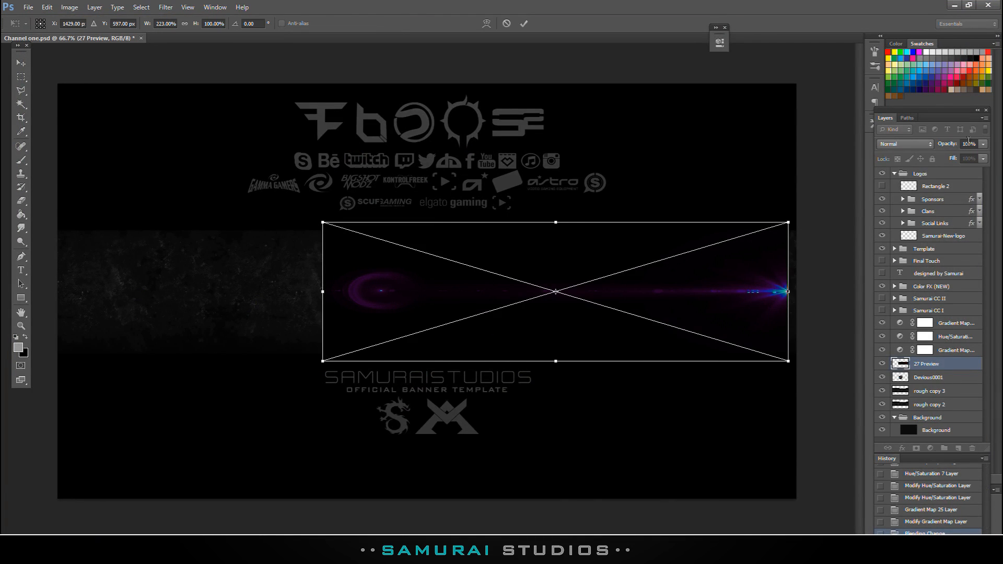
{"action": "left_click", "coordinate": [916, 144]}
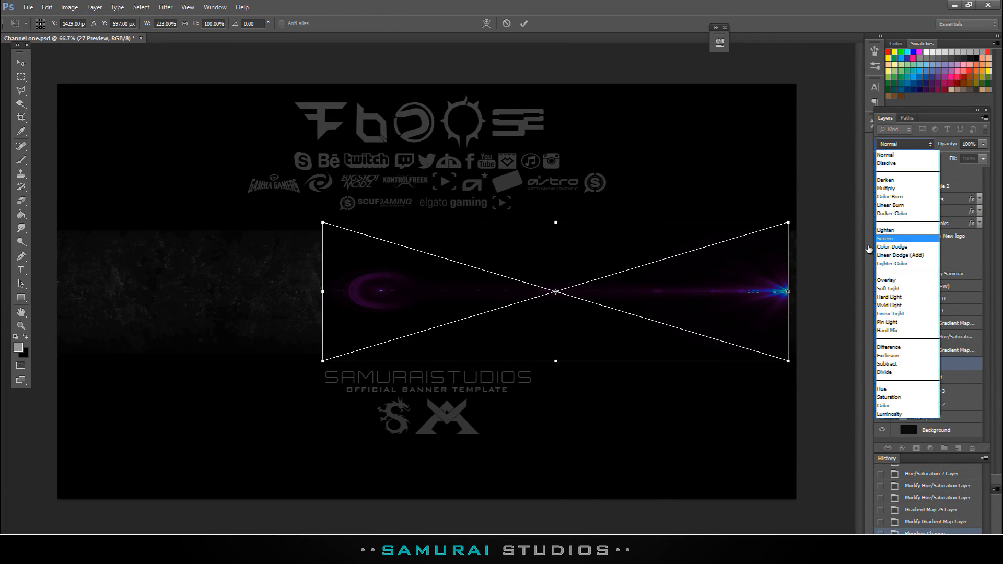
{"action": "left_click", "coordinate": [908, 249]}
{"action": "left_click_drag", "start_coordinate": [711, 299], "coordinate": [722, 300]}
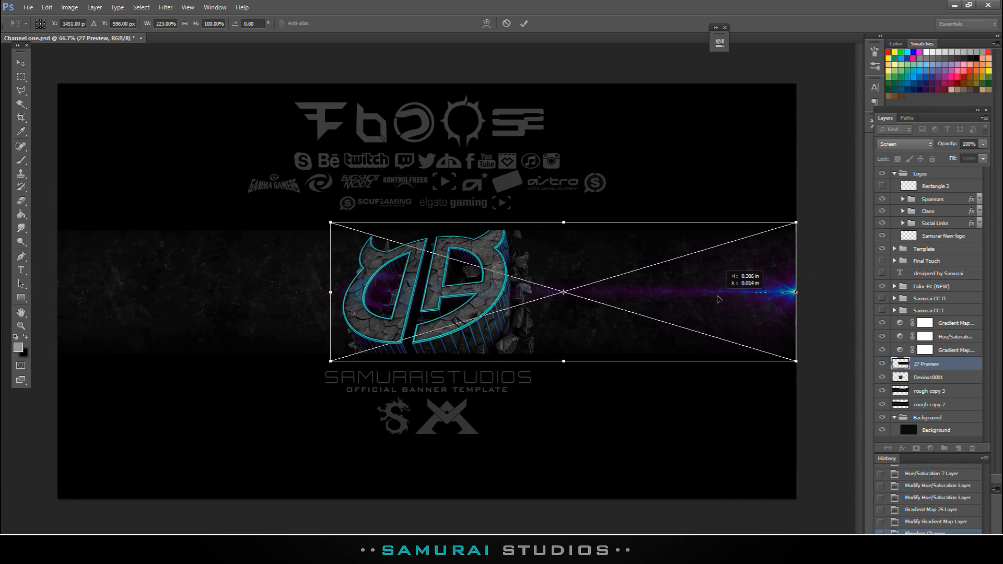
{"action": "left_click", "coordinate": [21, 62]}
{"action": "key", "text": "Return"}
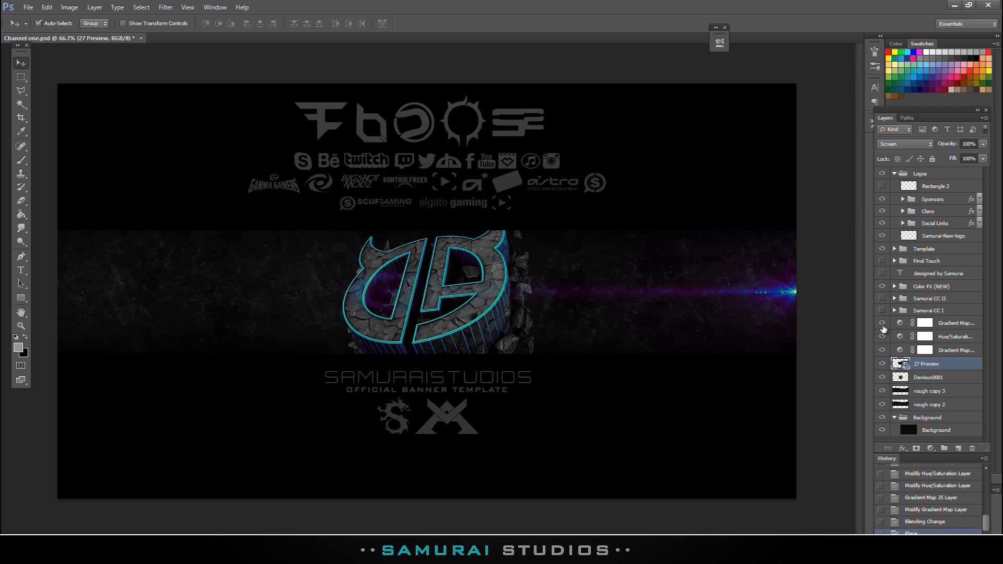
Compare the flare's colours with the uppermost Gradient Map layer hidden and shown.
{"action": "left_click", "coordinate": [903, 323]}
{"action": "left_click", "coordinate": [883, 324]}
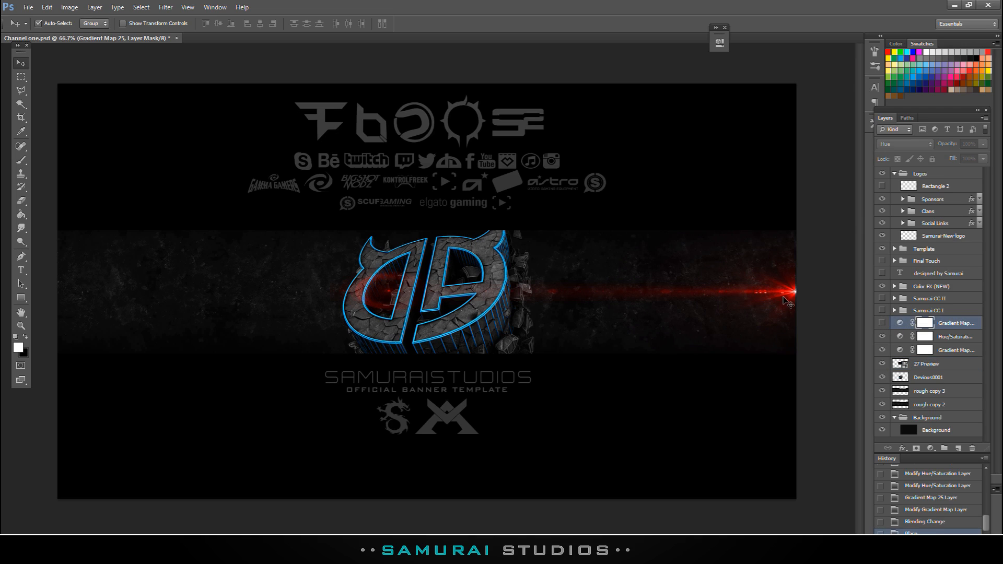
{"action": "left_click", "coordinate": [882, 323]}
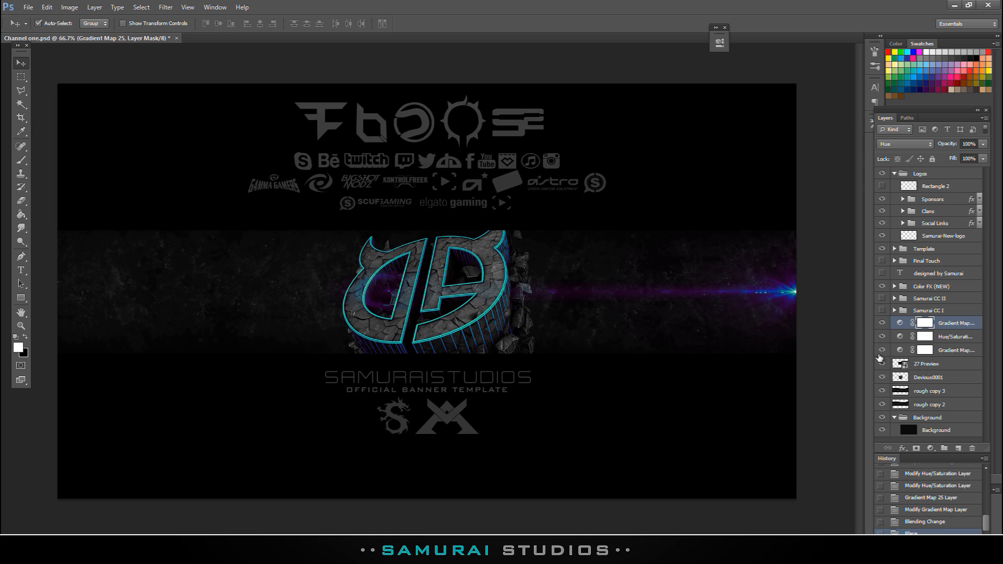
Add a Curves adjustment layer above the Gradient Map with a gentle S-curve and reduce its opacity to 28%.
{"action": "left_click", "coordinate": [930, 449]}
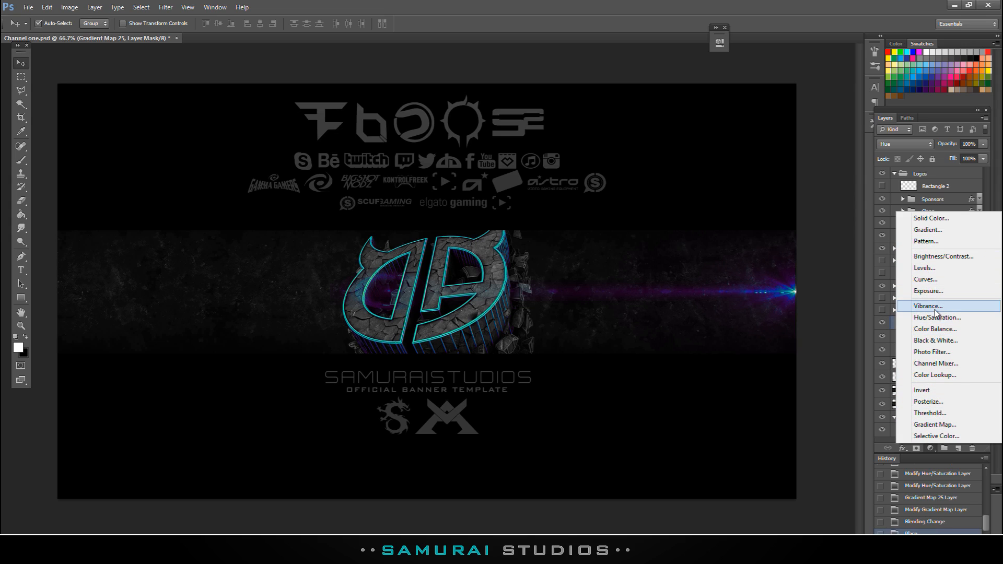
{"action": "left_click", "coordinate": [928, 279]}
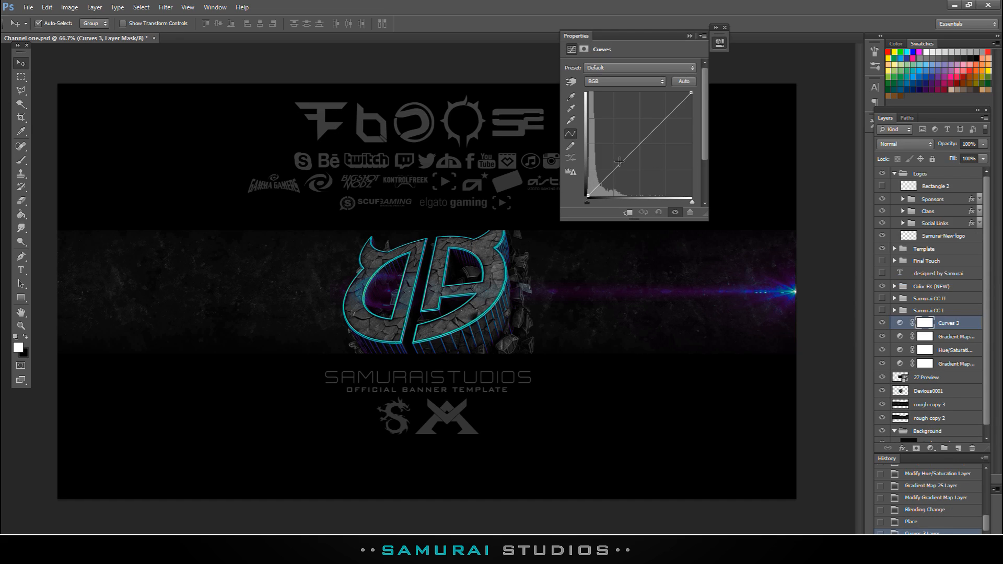
{"action": "left_click_drag", "start_coordinate": [621, 162], "coordinate": [621, 169]}
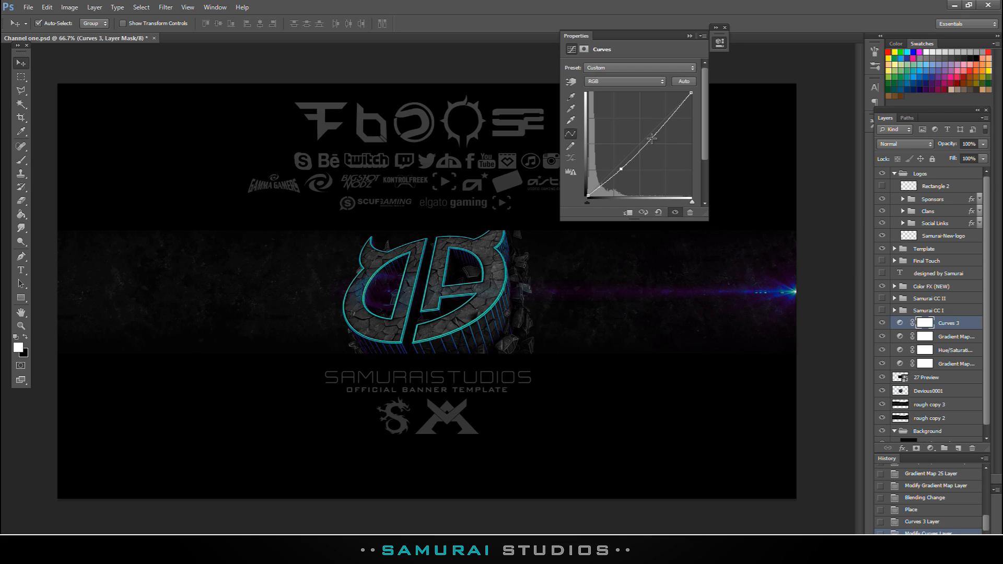
{"action": "left_click_drag", "start_coordinate": [654, 137], "coordinate": [653, 123]}
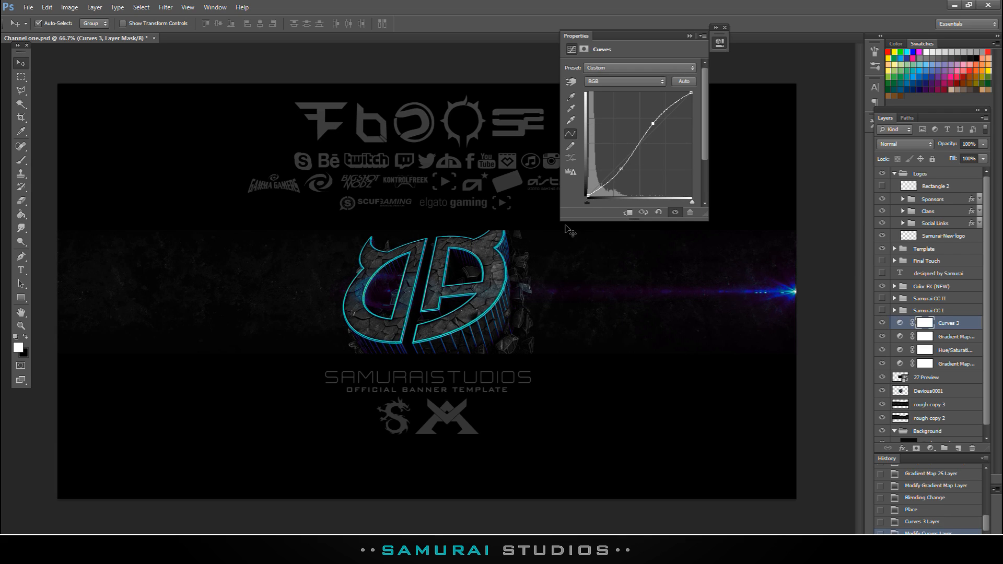
{"action": "left_click", "coordinate": [689, 35]}
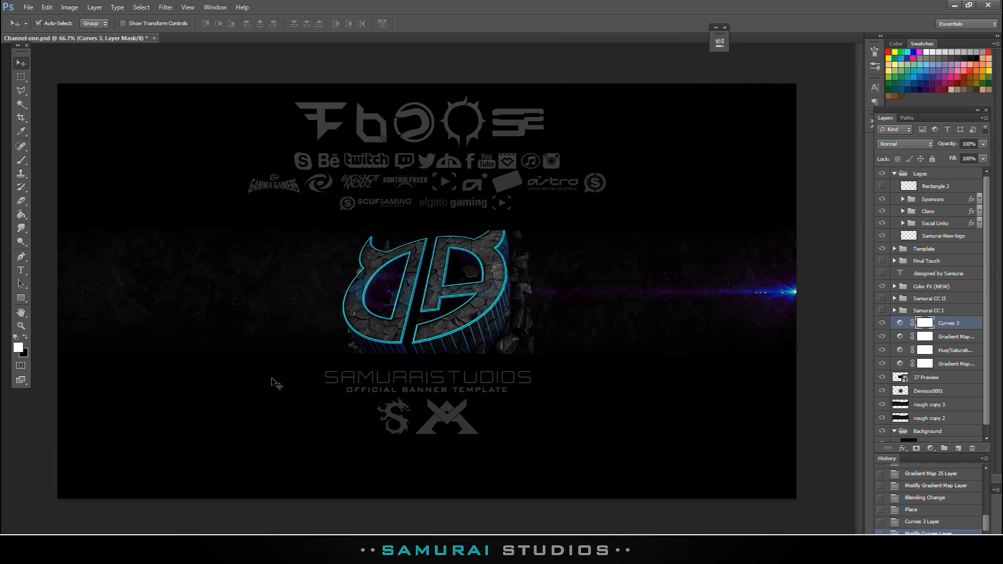
{"action": "left_click", "coordinate": [983, 145]}
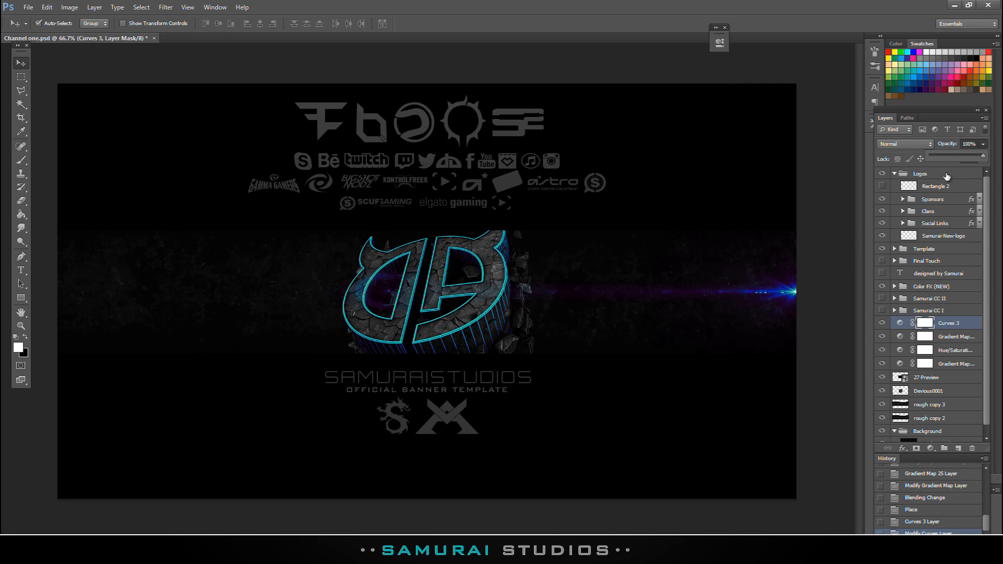
{"action": "left_click", "coordinate": [952, 155]}
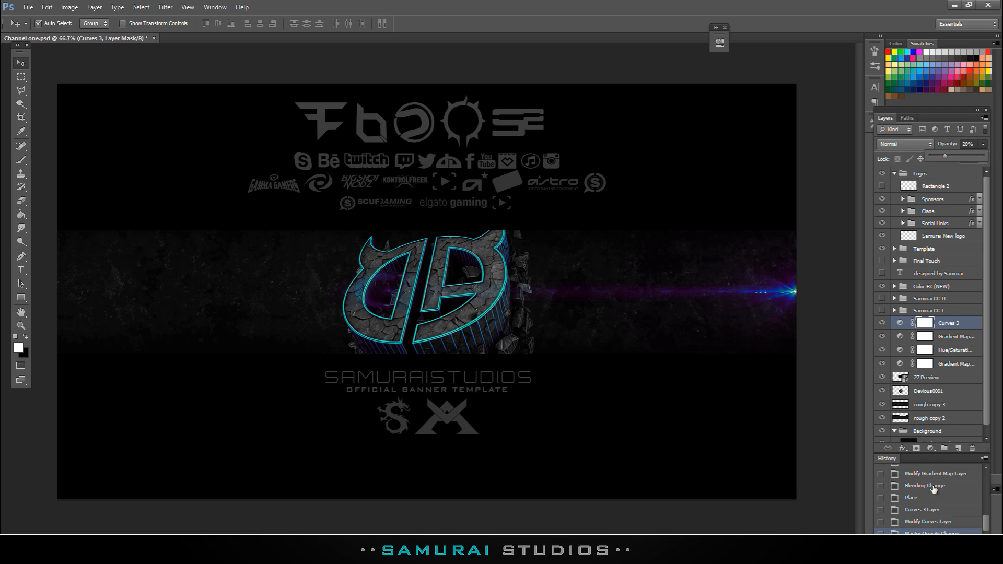
Add an Exposure adjustment layer above Curves 3 with exposure set to about +0.77.
{"action": "left_click", "coordinate": [929, 449]}
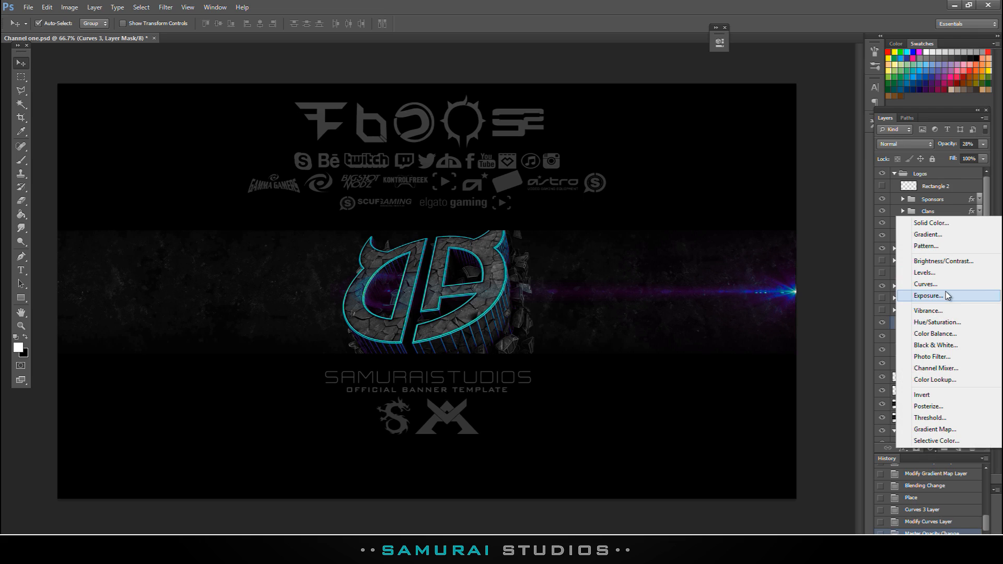
{"action": "left_click", "coordinate": [928, 296]}
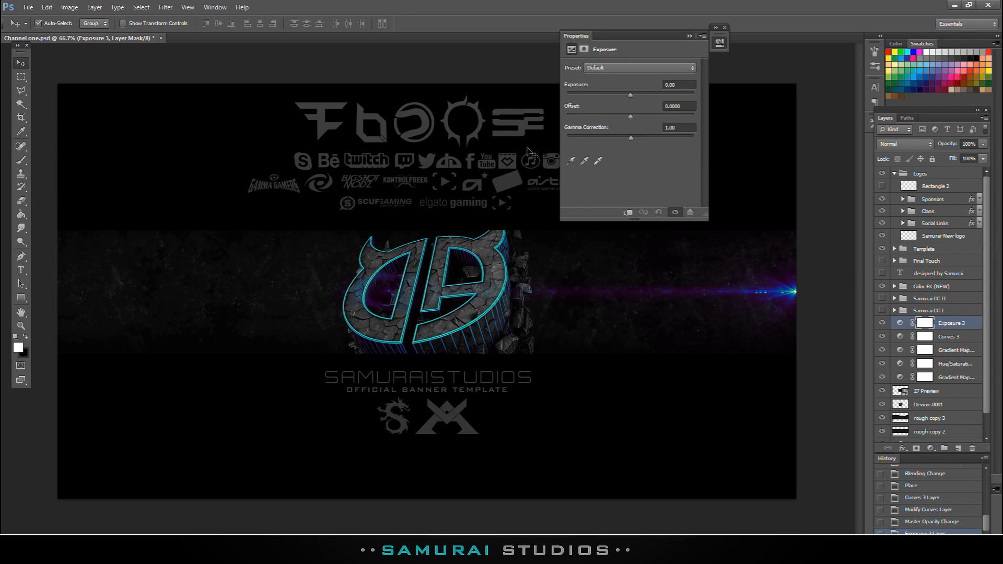
{"action": "left_click_drag", "start_coordinate": [630, 95], "coordinate": [640, 96]}
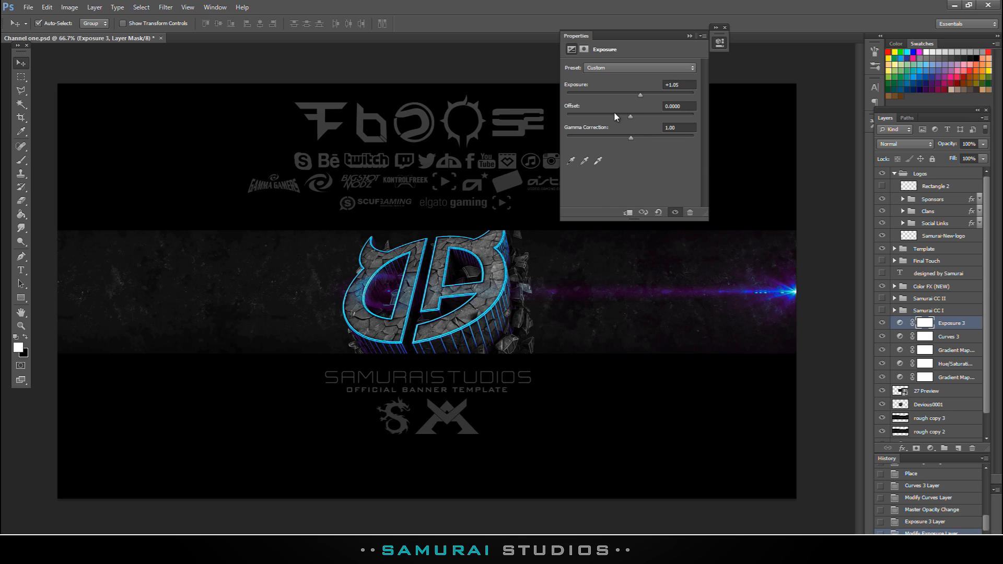
{"action": "left_click_drag", "start_coordinate": [637, 96], "coordinate": [623, 117]}
Try raised and lowered offset values on the Exposure layer, and reset the offset to 0.
{"action": "left_click", "coordinate": [677, 106]}
{"action": "left_click", "coordinate": [640, 115]}
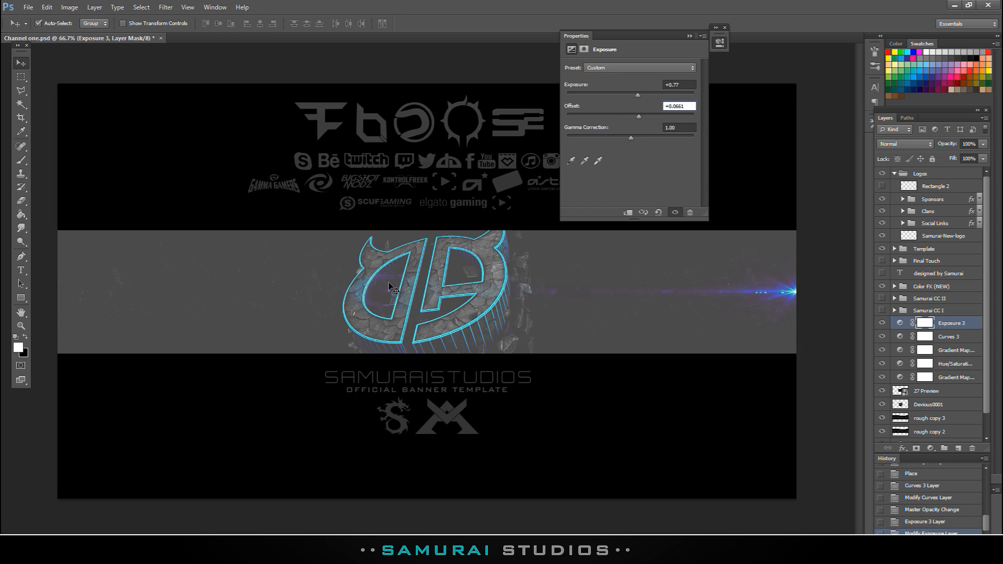
{"action": "left_click", "coordinate": [616, 113]}
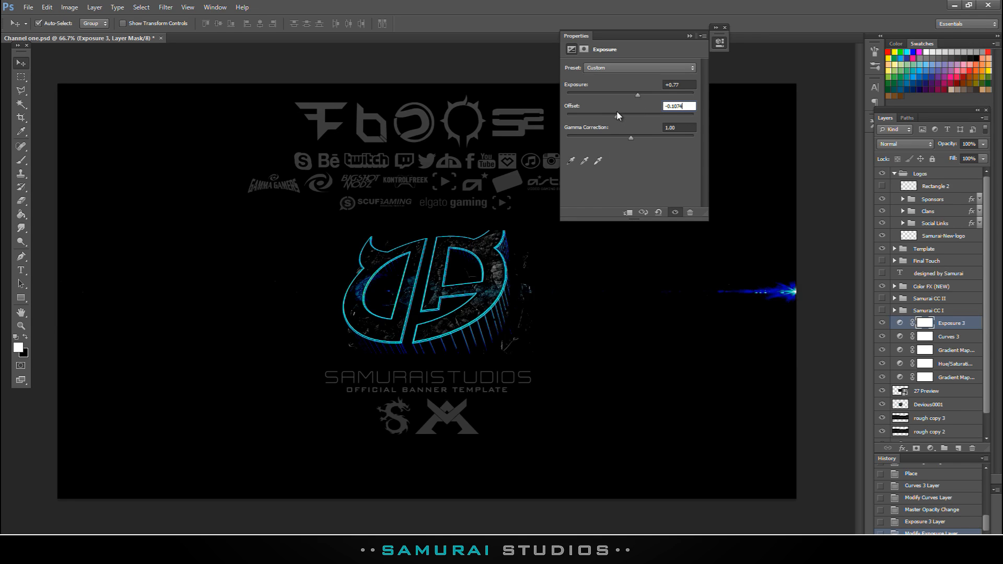
{"action": "left_click_drag", "start_coordinate": [688, 107], "coordinate": [655, 108]}
{"action": "type", "text": "0"}
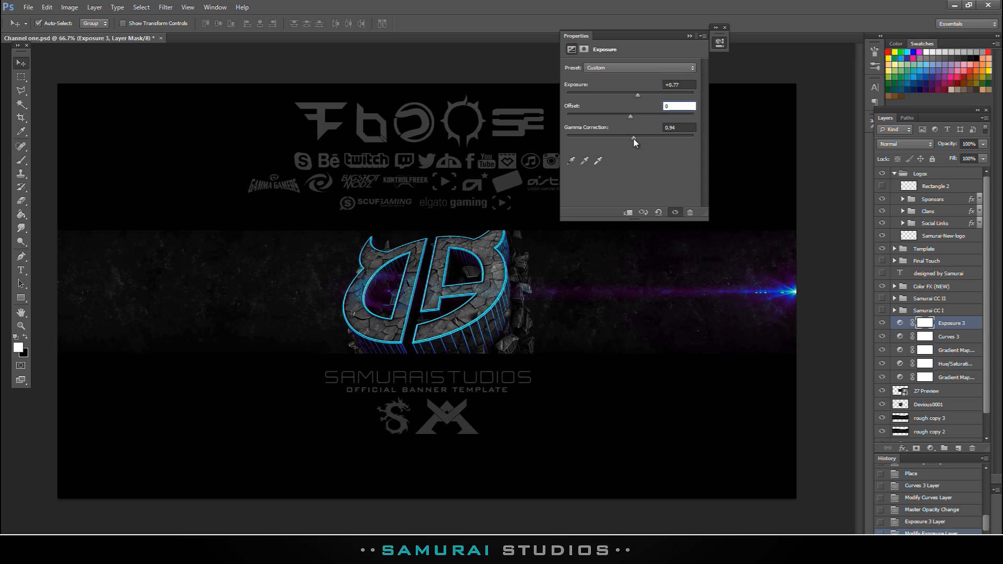
Set the Exposure layer's gamma correction to 1 and close its settings.
{"action": "double_click", "coordinate": [666, 128]}
{"action": "type", "text": "1"}
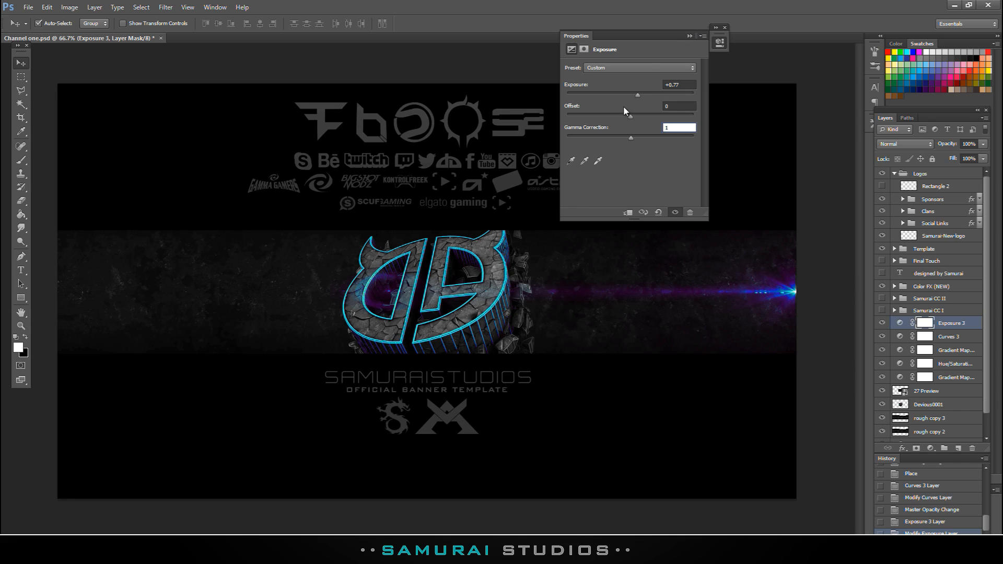
{"action": "left_click", "coordinate": [690, 36]}
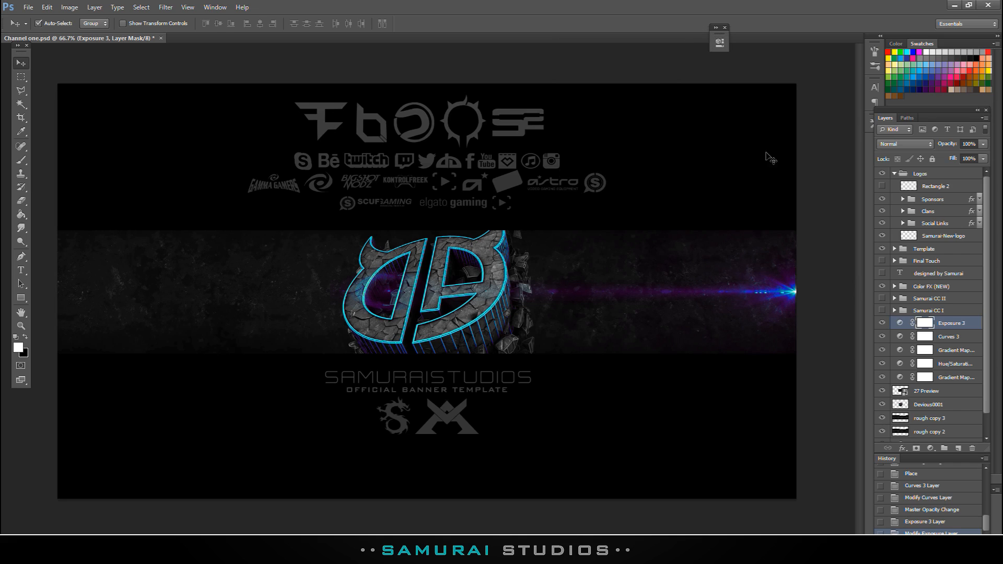
Add a Vibrance adjustment layer above Exposure 3 with vibrance set to about +39.
{"action": "left_click", "coordinate": [930, 448]}
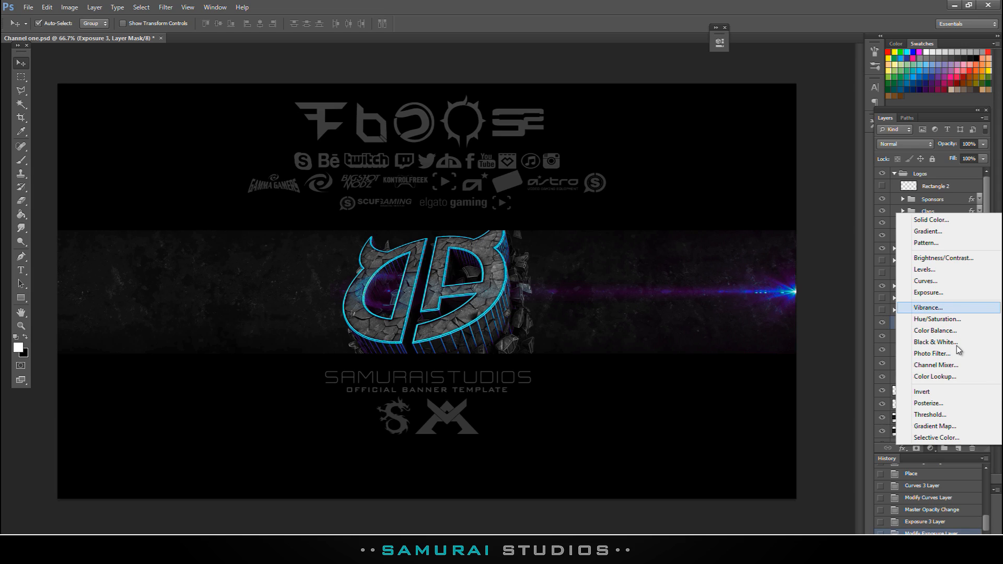
{"action": "left_click", "coordinate": [936, 449]}
{"action": "left_click", "coordinate": [937, 450]}
{"action": "left_click", "coordinate": [928, 312]}
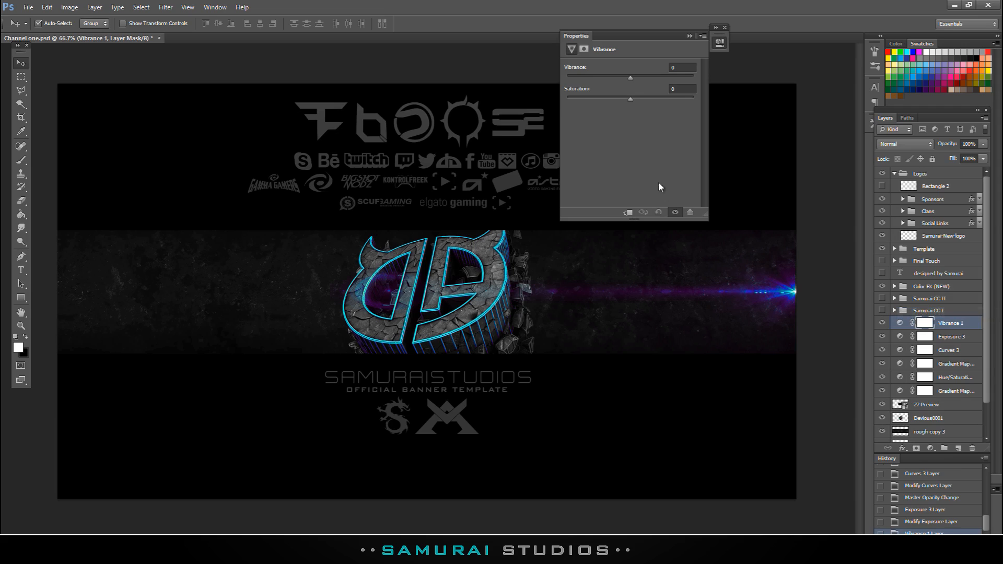
{"action": "left_click_drag", "start_coordinate": [640, 80], "coordinate": [654, 84]}
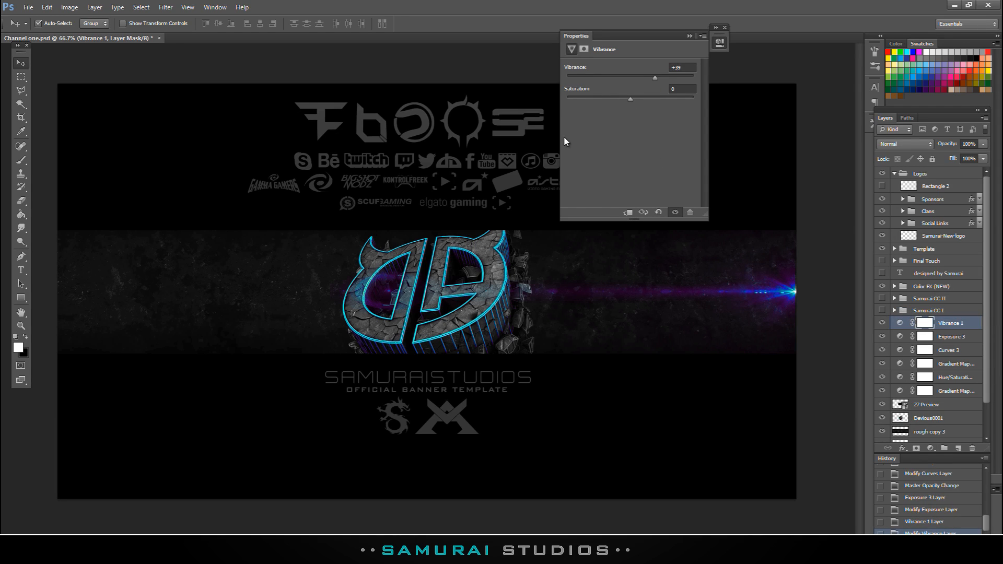
{"action": "left_click", "coordinate": [641, 100]}
{"action": "left_click", "coordinate": [643, 99]}
{"action": "left_click", "coordinate": [688, 32]}
Add a Gradient Map adjustment layer above Vibrance 1 using the Violet, Orange gradient preset.
{"action": "left_click", "coordinate": [931, 449]}
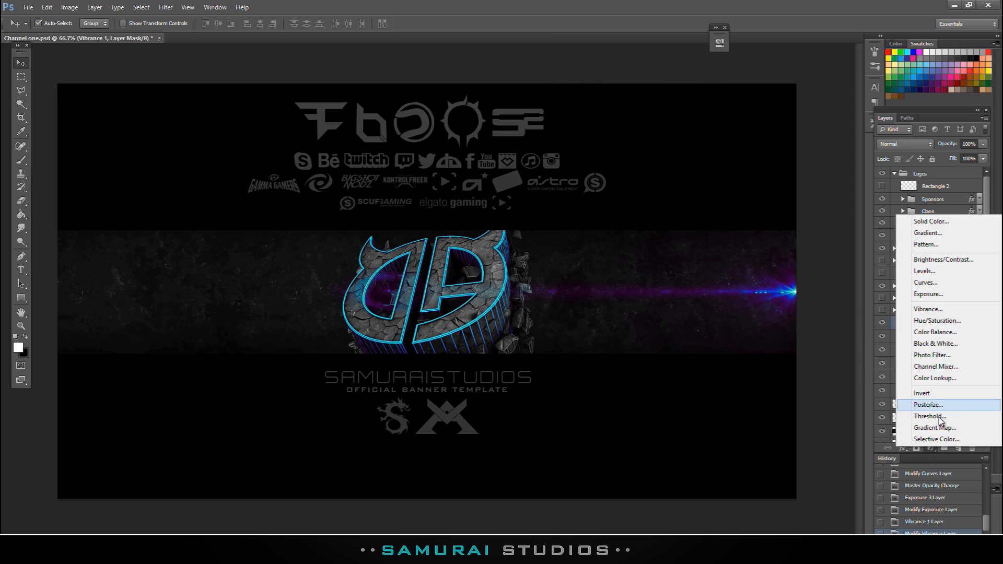
{"action": "left_click", "coordinate": [934, 428]}
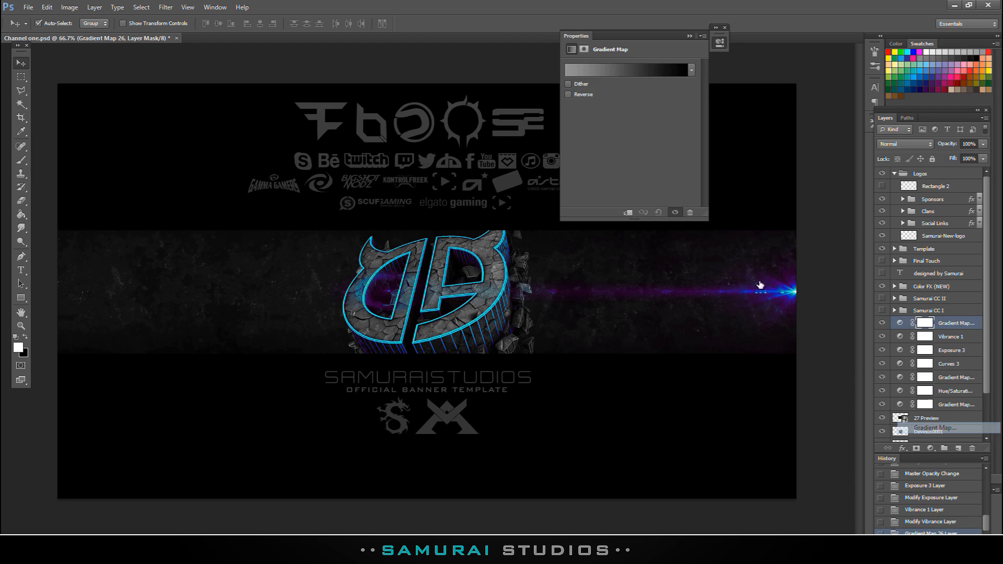
{"action": "left_click", "coordinate": [624, 67]}
{"action": "scroll", "coordinate": [758, 408], "scroll_direction": "down", "scroll_amount": 10}
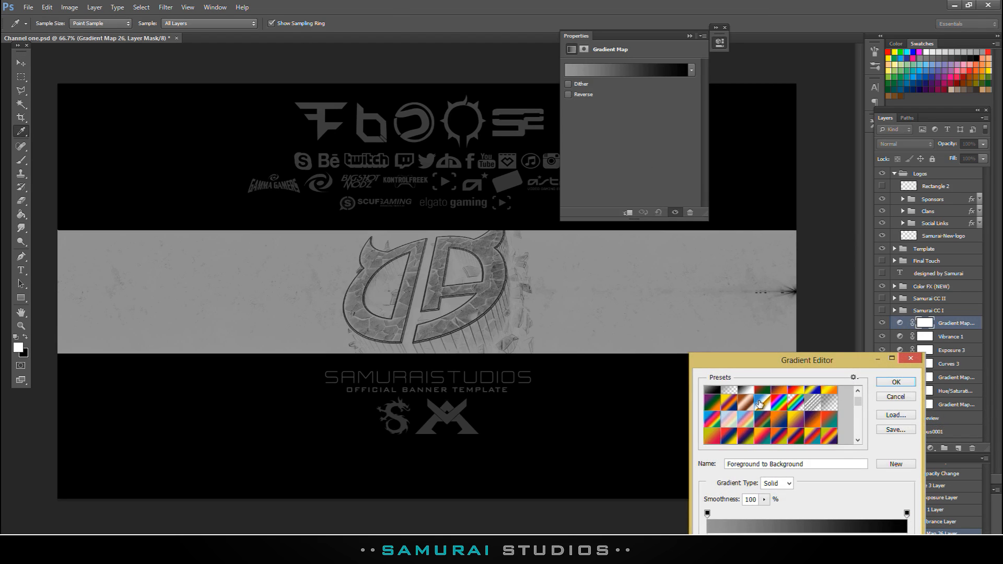
{"action": "scroll", "coordinate": [791, 405], "scroll_direction": "up", "scroll_amount": 1}
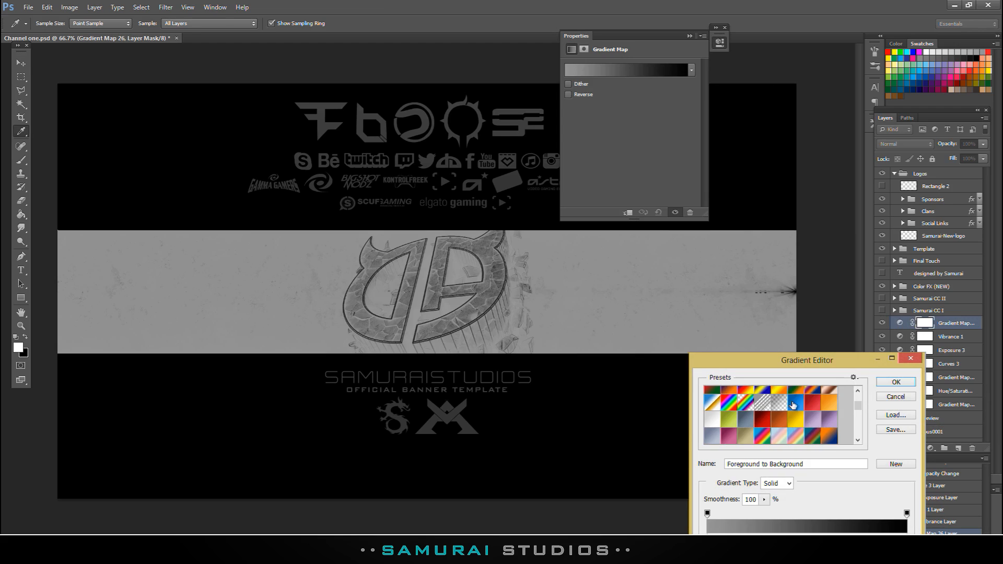
{"action": "left_click", "coordinate": [793, 406]}
{"action": "scroll", "coordinate": [793, 413], "scroll_direction": "up", "scroll_amount": 3}
{"action": "scroll", "coordinate": [790, 414], "scroll_direction": "up", "scroll_amount": 3}
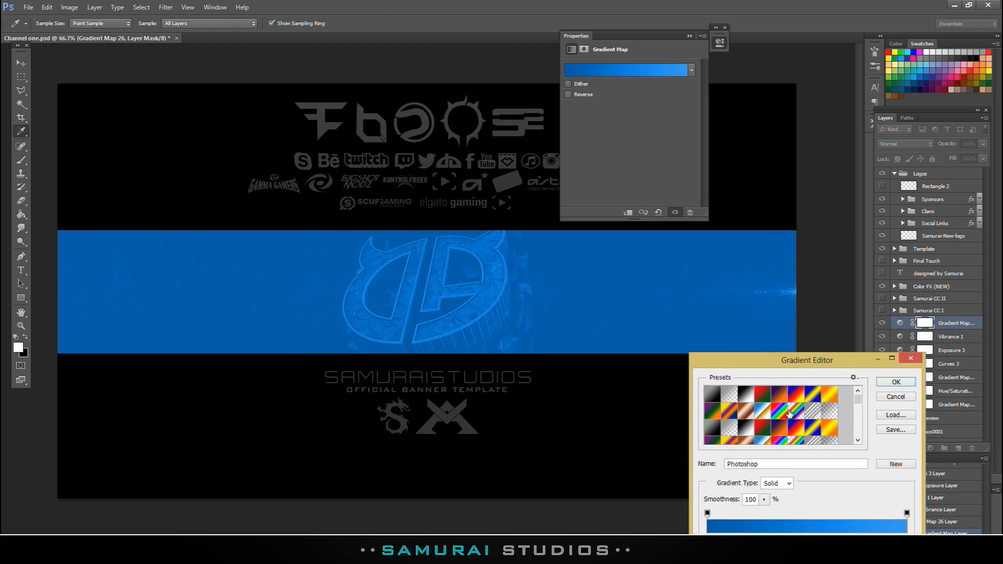
{"action": "left_click", "coordinate": [779, 397]}
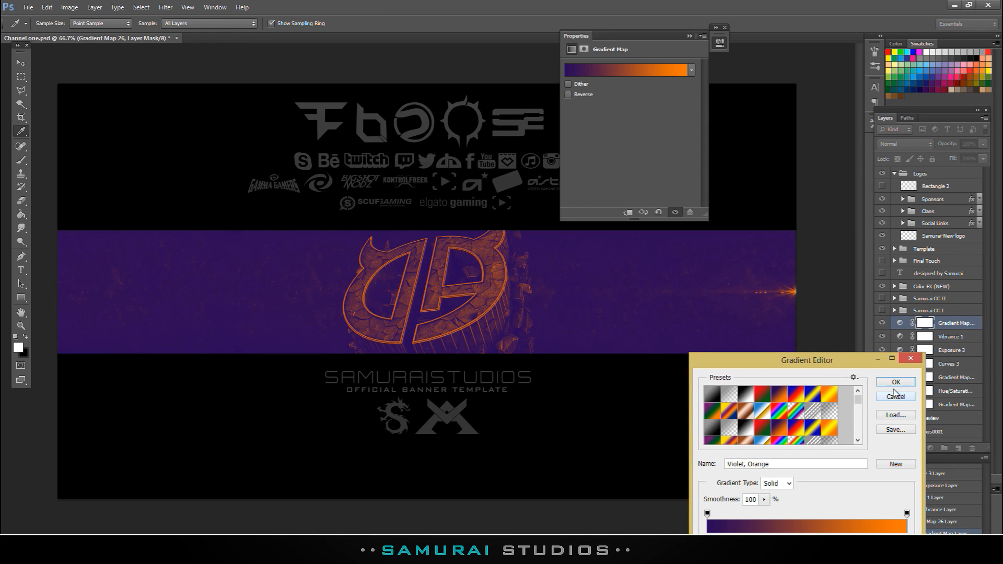
{"action": "left_click", "coordinate": [896, 382]}
{"action": "key", "text": "v"}
Blend the uppermost Gradient Map layer in Screen mode at 20% opacity, and check the banner with it hidden and shown.
{"action": "left_click", "coordinate": [904, 144]}
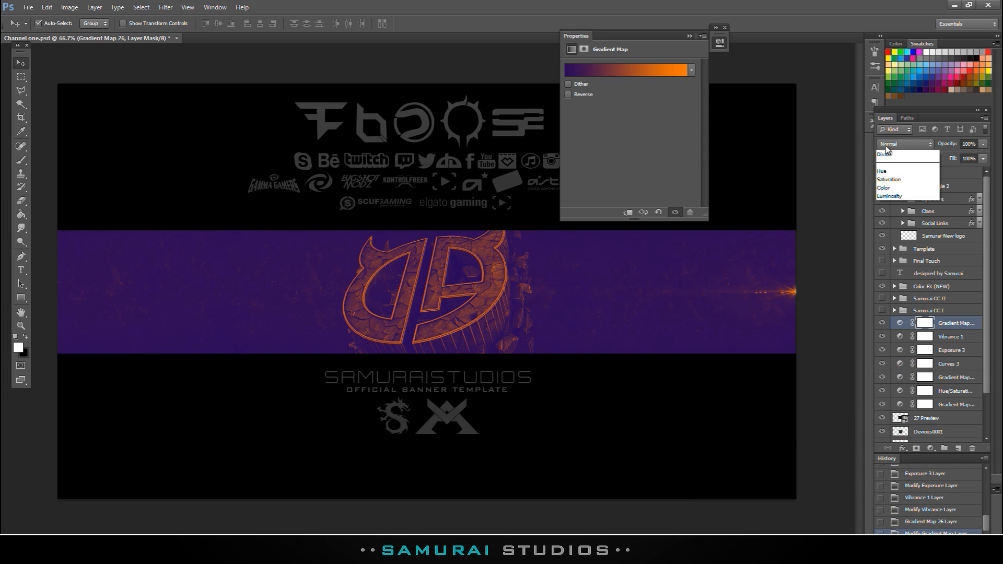
{"action": "left_click", "coordinate": [886, 238]}
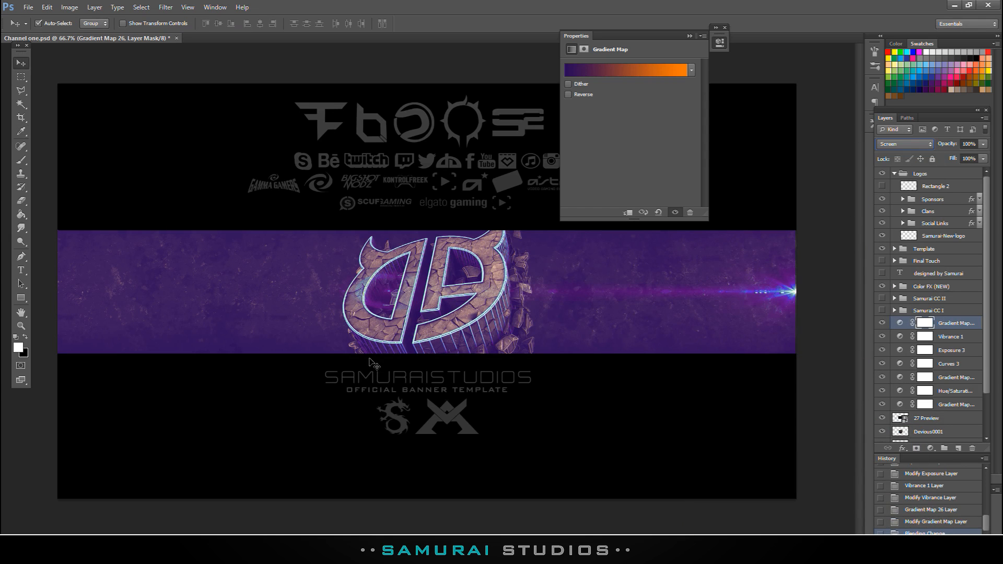
{"action": "left_click", "coordinate": [690, 36]}
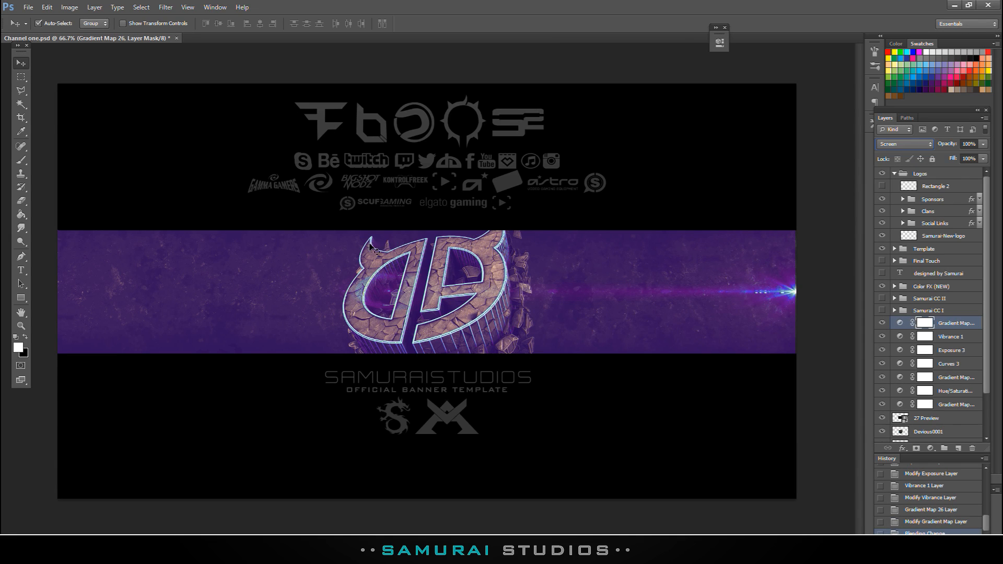
{"action": "left_click", "coordinate": [984, 144]}
{"action": "left_click_drag", "start_coordinate": [942, 162], "coordinate": [916, 143]}
{"action": "type", "text": "20"}
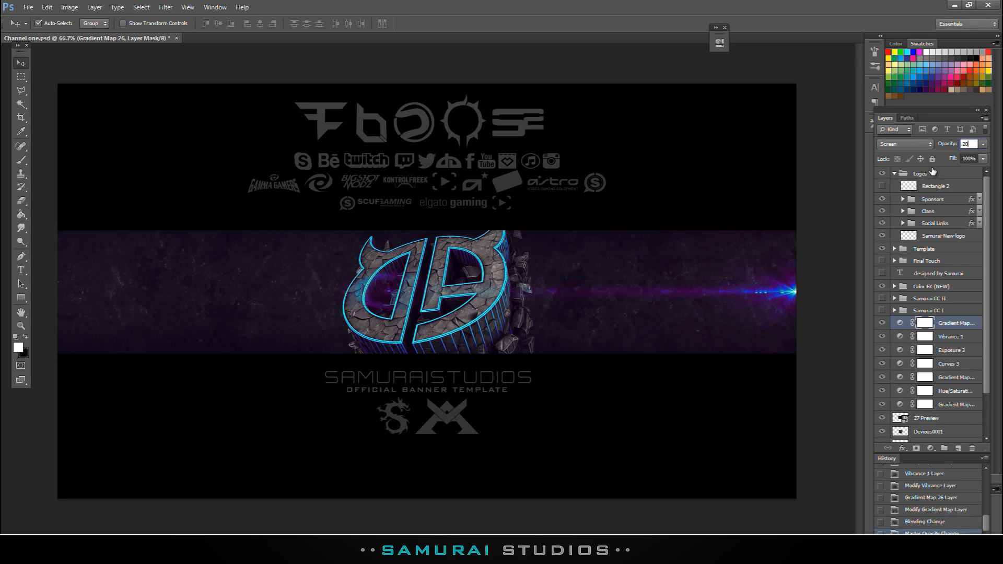
{"action": "left_click", "coordinate": [883, 324]}
{"action": "left_click", "coordinate": [882, 323]}
{"action": "left_click", "coordinate": [930, 449]}
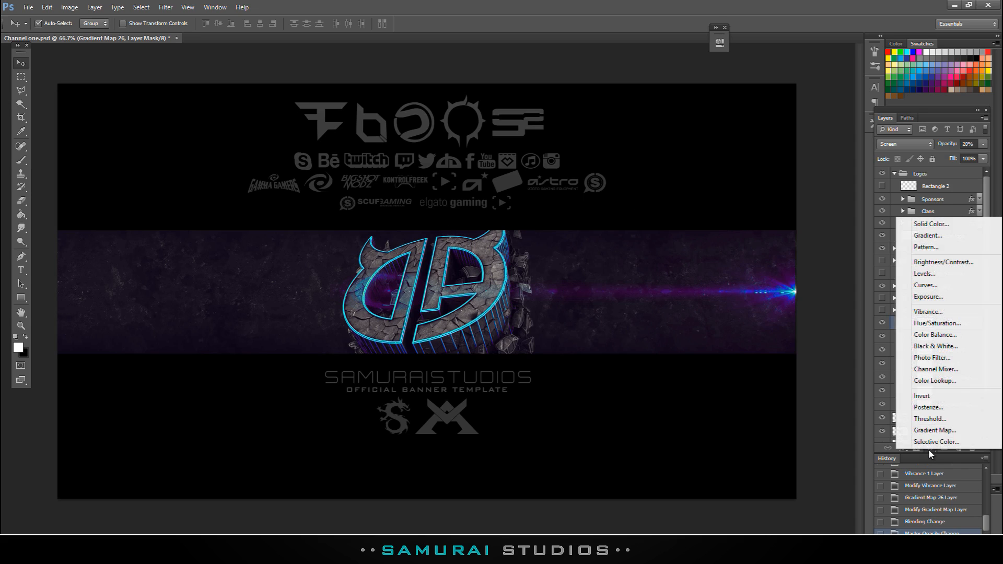
{"action": "left_click", "coordinate": [930, 451]}
{"action": "left_click", "coordinate": [930, 451]}
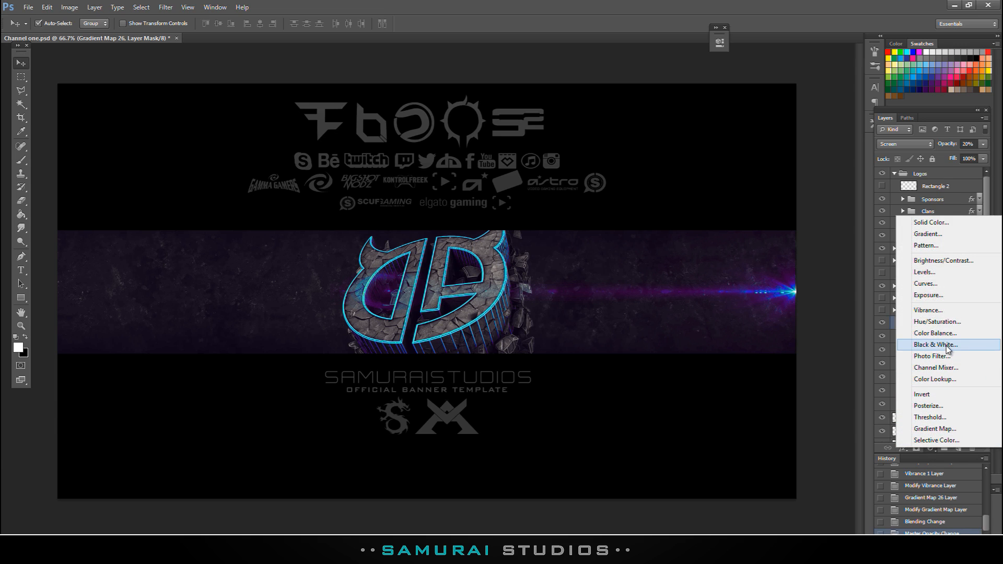
{"action": "left_click", "coordinate": [935, 451]}
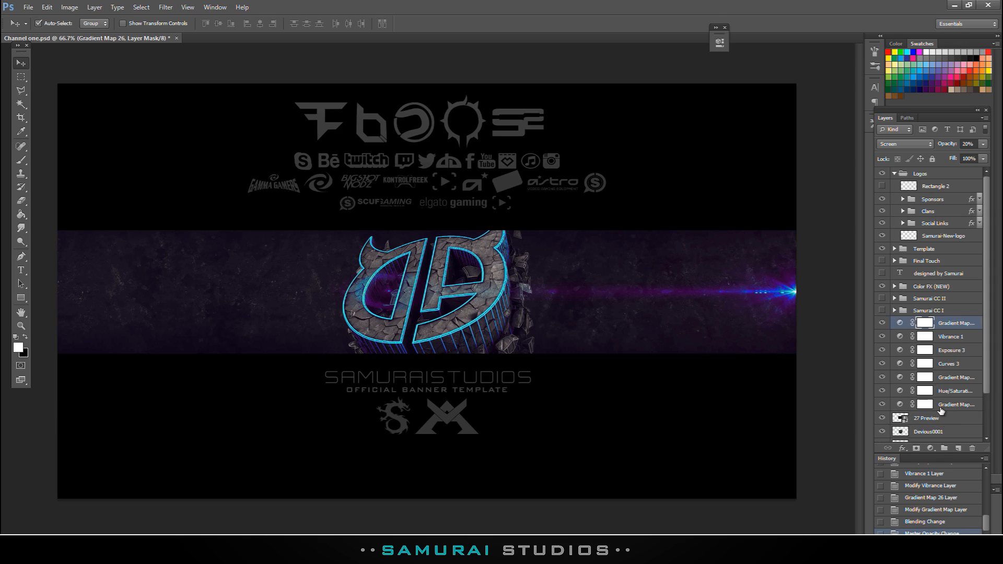